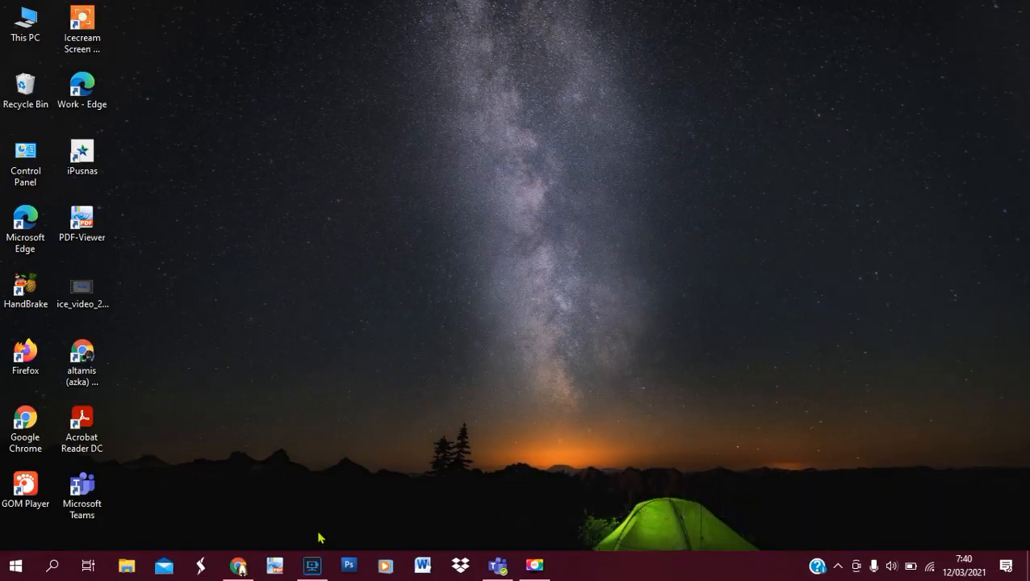
Switch to Microsoft Teams and export the grades from the Umum channel of the 6C SDN WIYUNG I/453 SURABAYA team
left_click(501, 567)
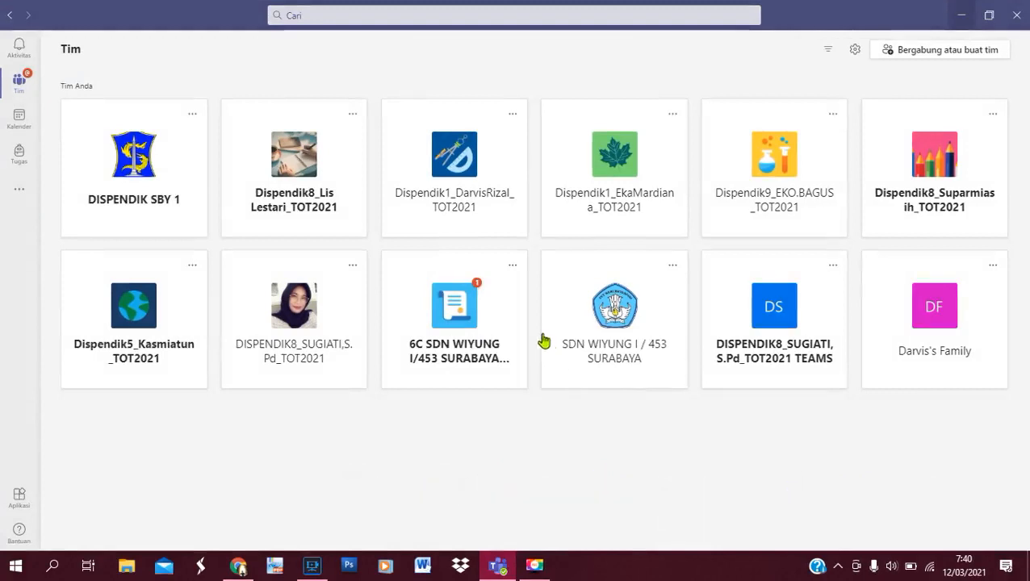
left_click(479, 320)
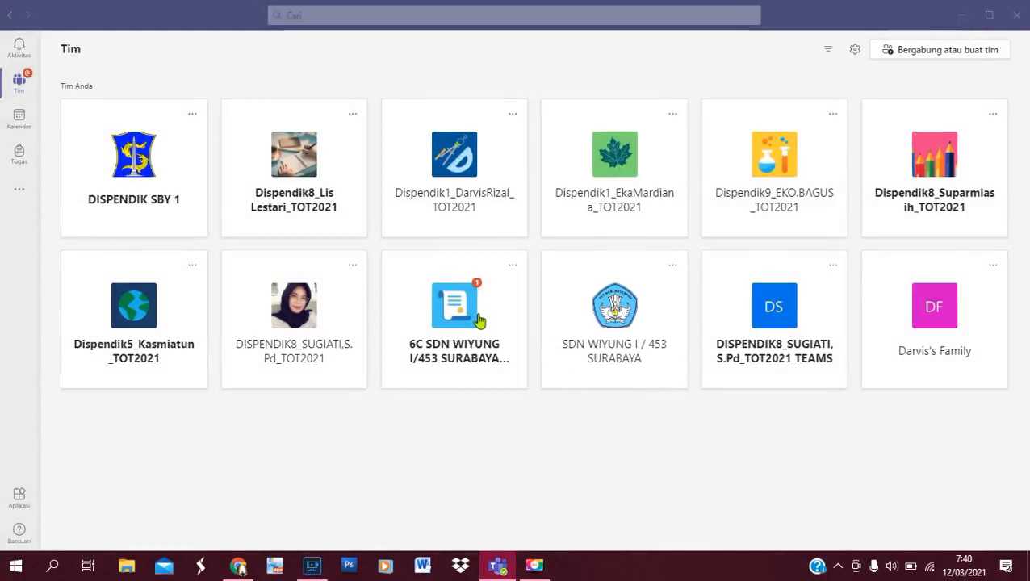
left_click(479, 320)
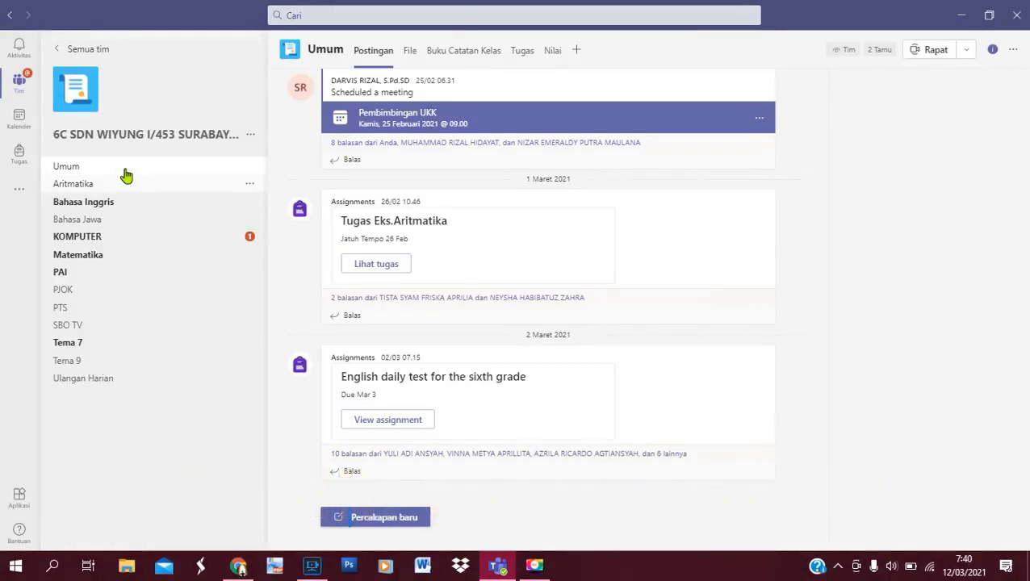
left_click(80, 170)
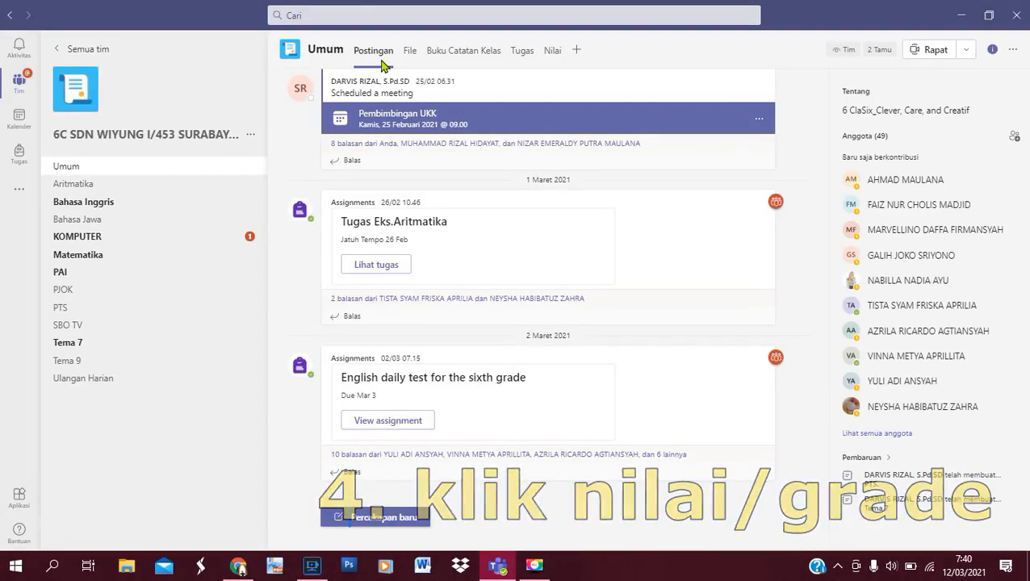
left_click(553, 51)
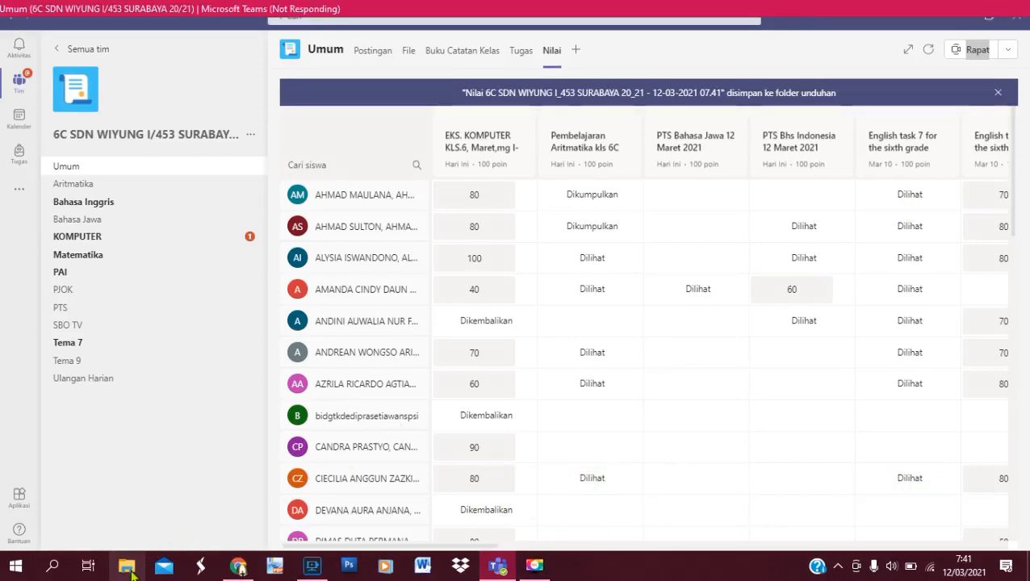
Open the downloaded file "Nilai 6C SDN WIYUNG I_453 SURABAYA 20_21 - 12-03-2021 07.41" from the Downloads folder in Excel
left_click(126, 567)
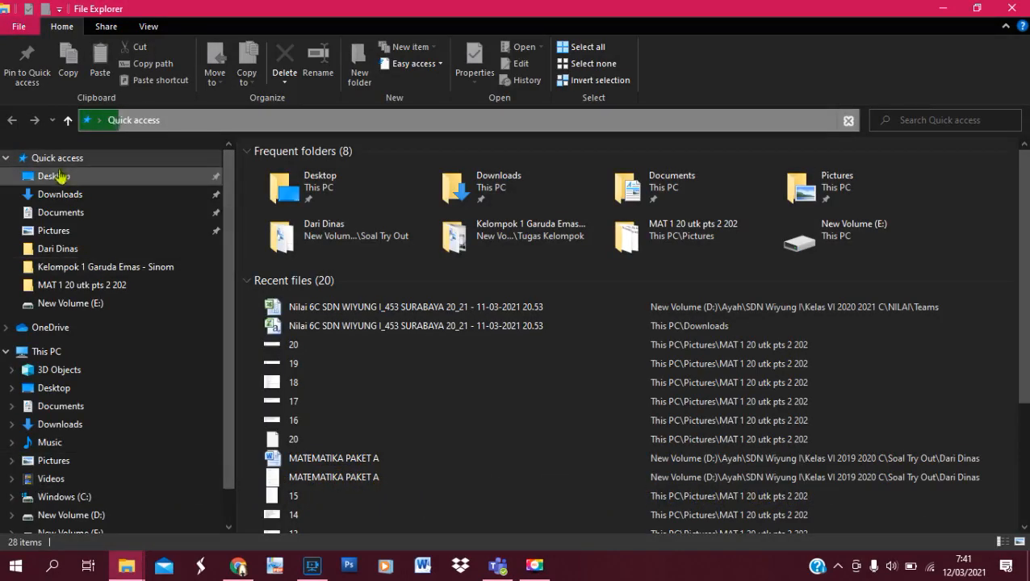
left_click(56, 195)
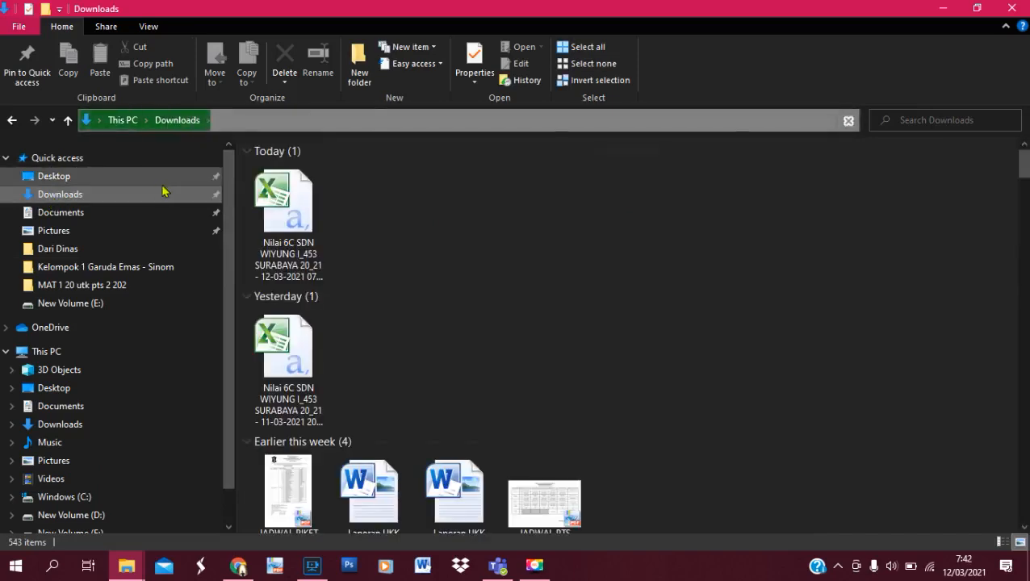
left_click(307, 231)
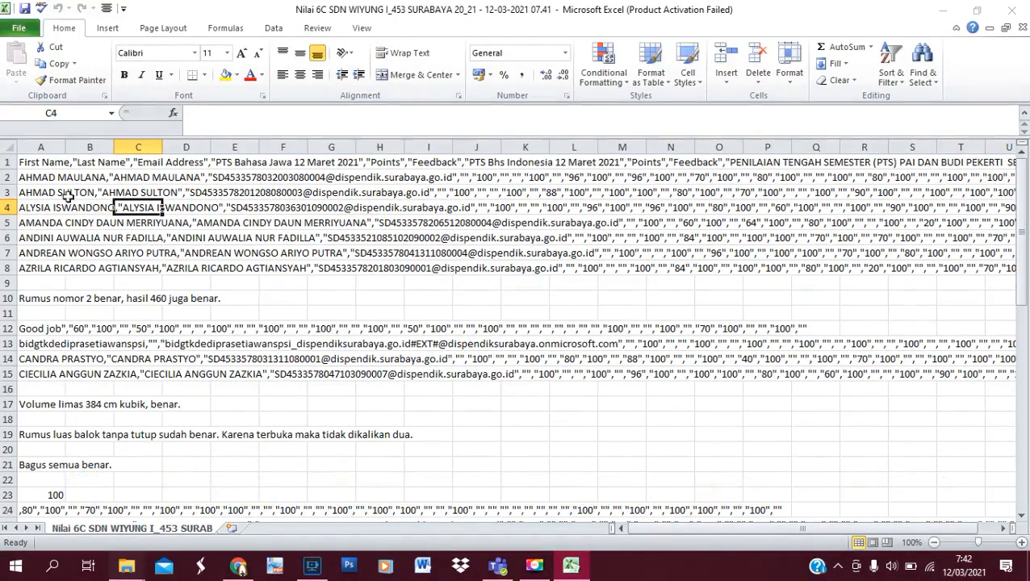
Start a Text to Columns conversion of cells A1 to A57 with Delimited as the original data type
left_click(34, 163)
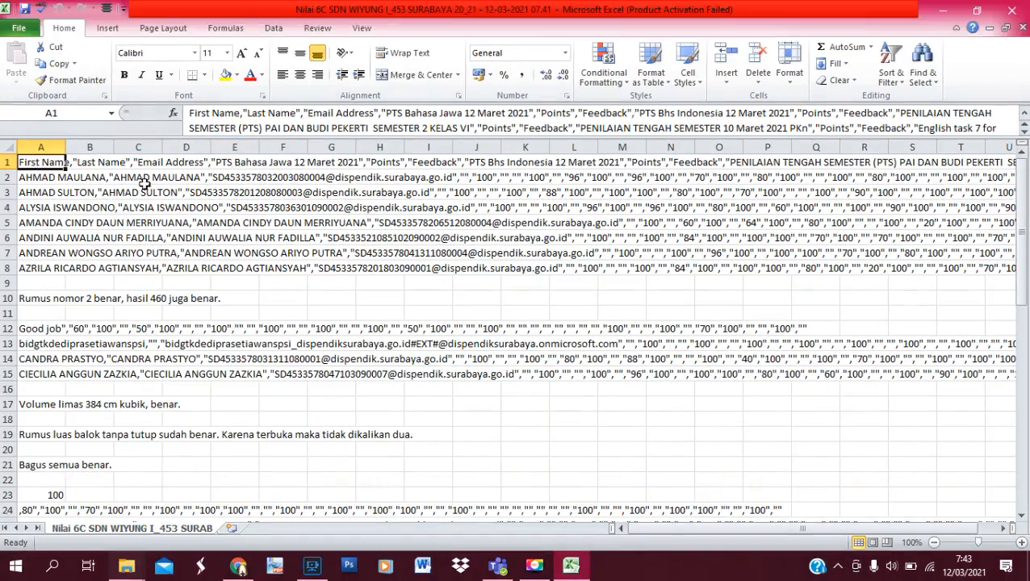
mouse_move(46, 163)
left_mouse_down()
mouse_move(48, 520)
mouse_move(46, 163)
left_mouse_up()
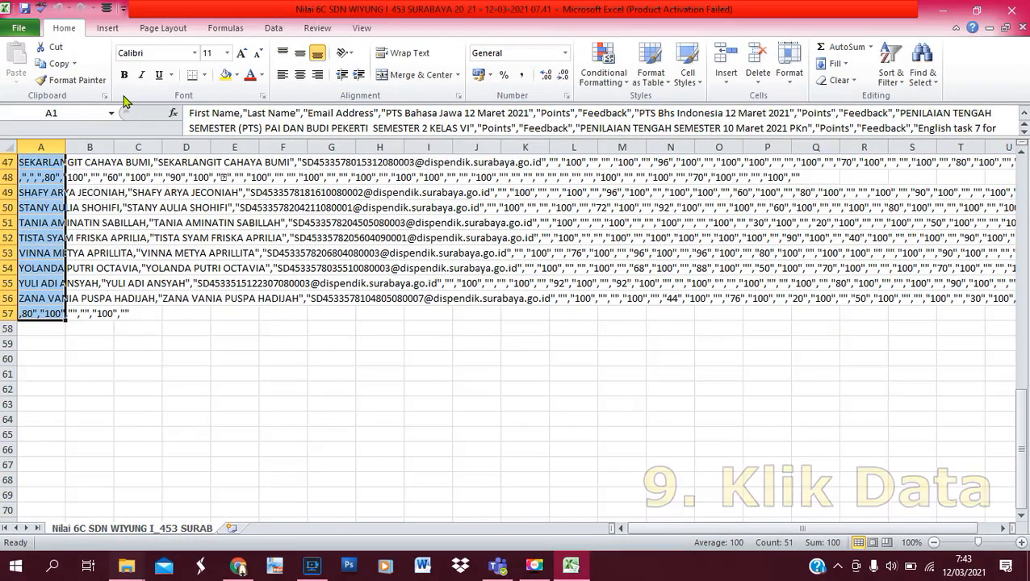
left_click(273, 29)
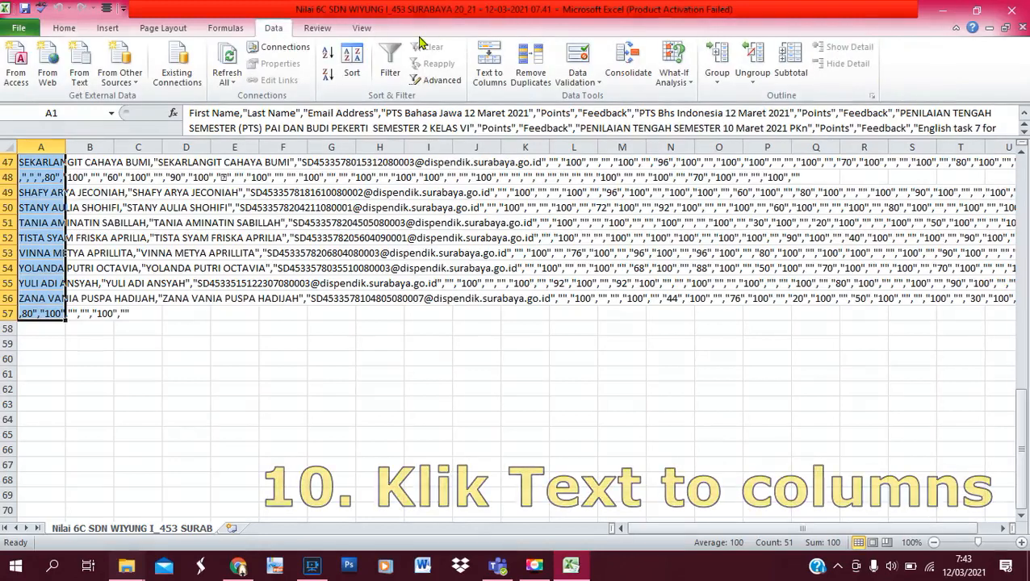
left_click(481, 71)
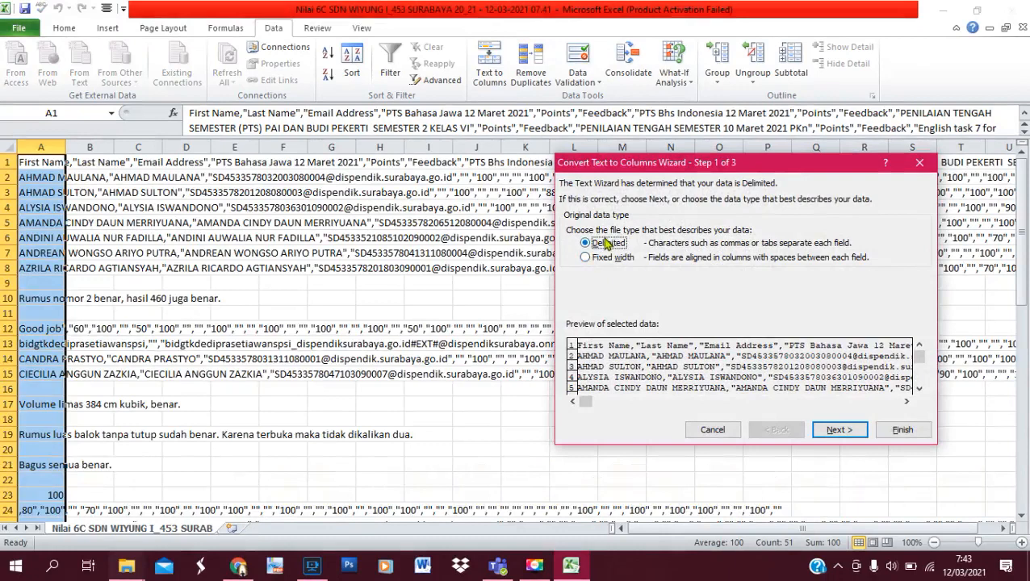
left_click(838, 430)
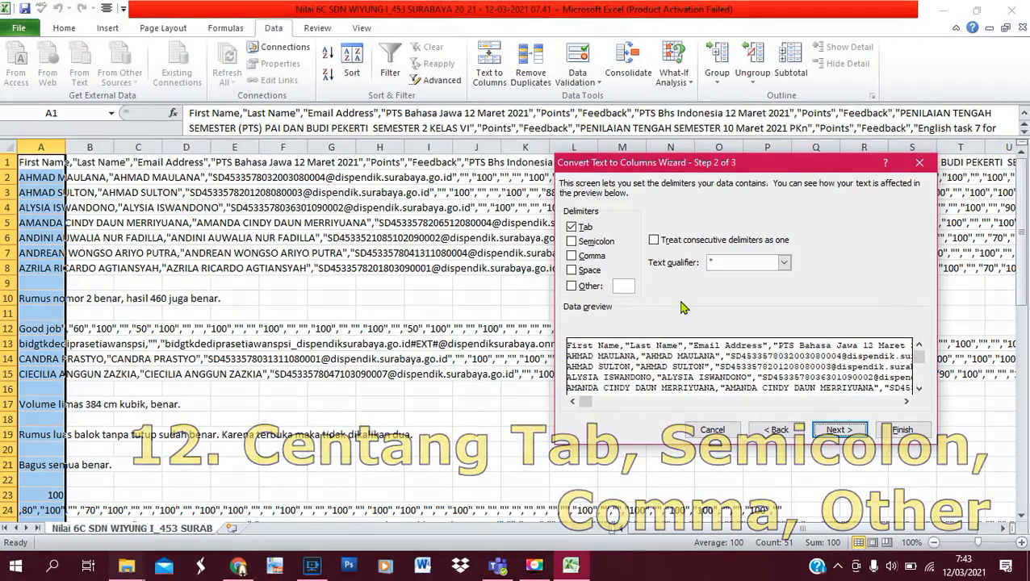
Set the delimiters to Tab, Semicolon, Comma and Other with the character #
left_click(578, 258)
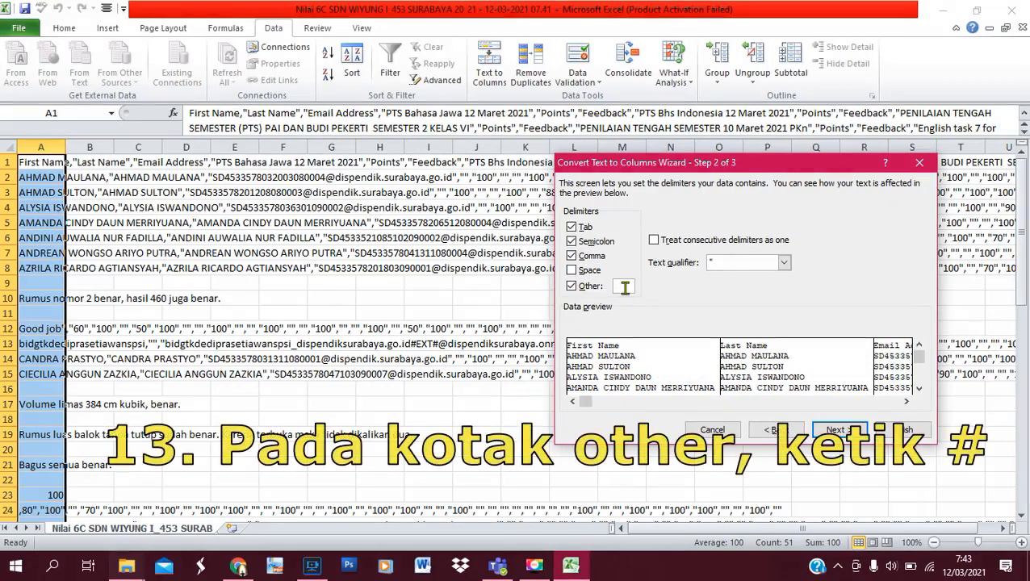
type("#")
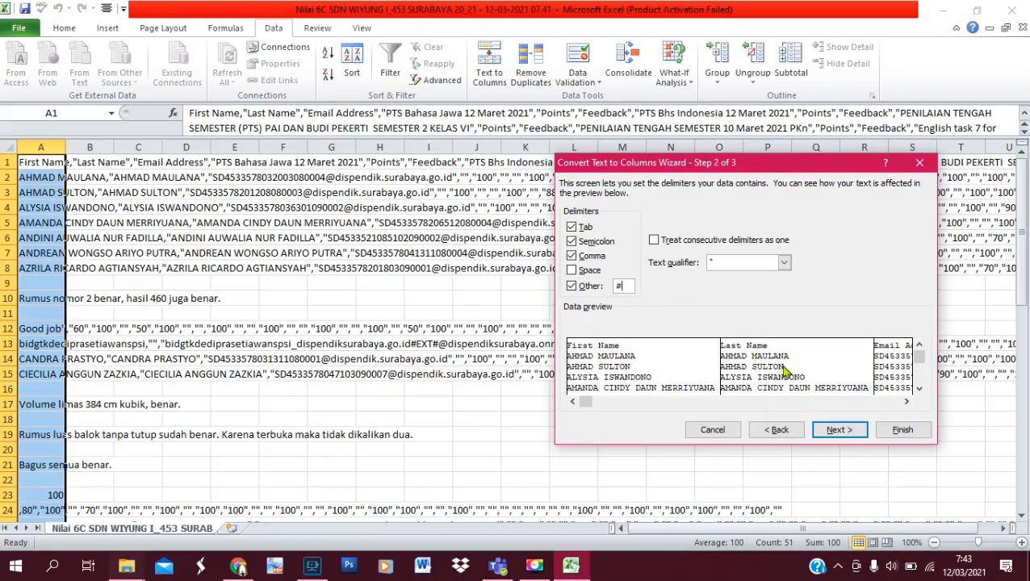
left_click(827, 434)
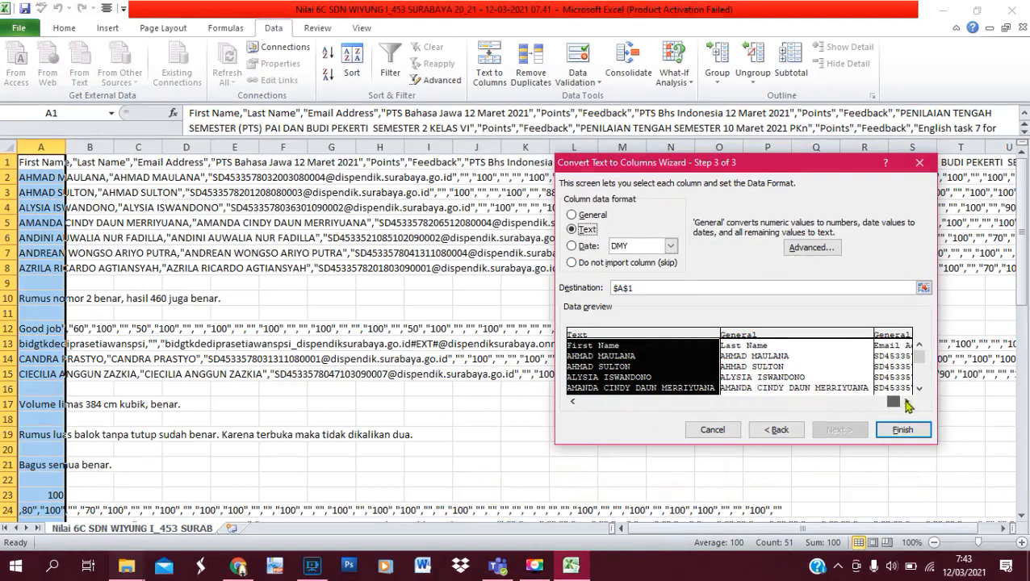
Apply the Text data format to all columns in the preview and complete the conversion
left_click_drag(905, 401, 906, 402)
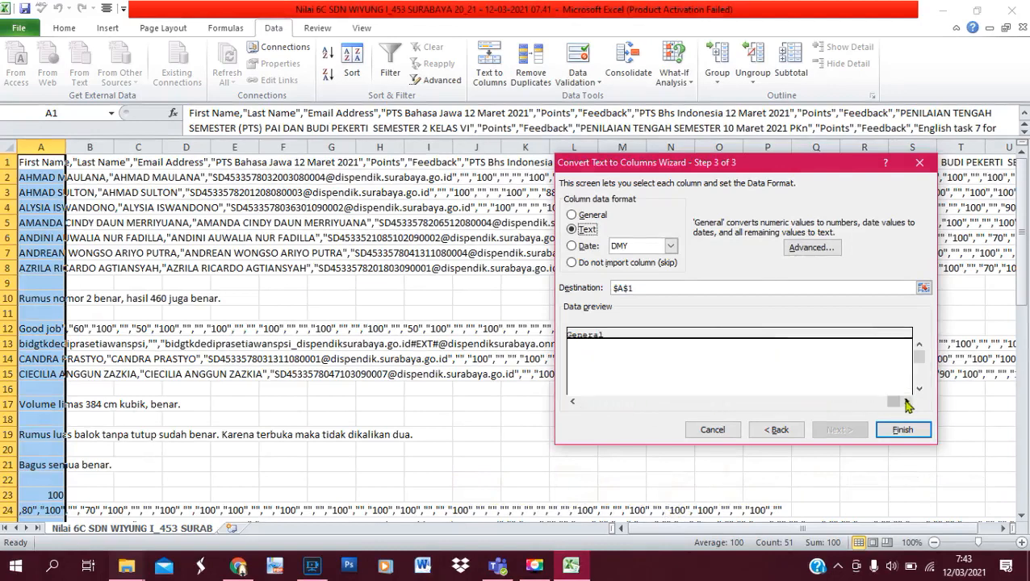
left_click(831, 365, "shift")
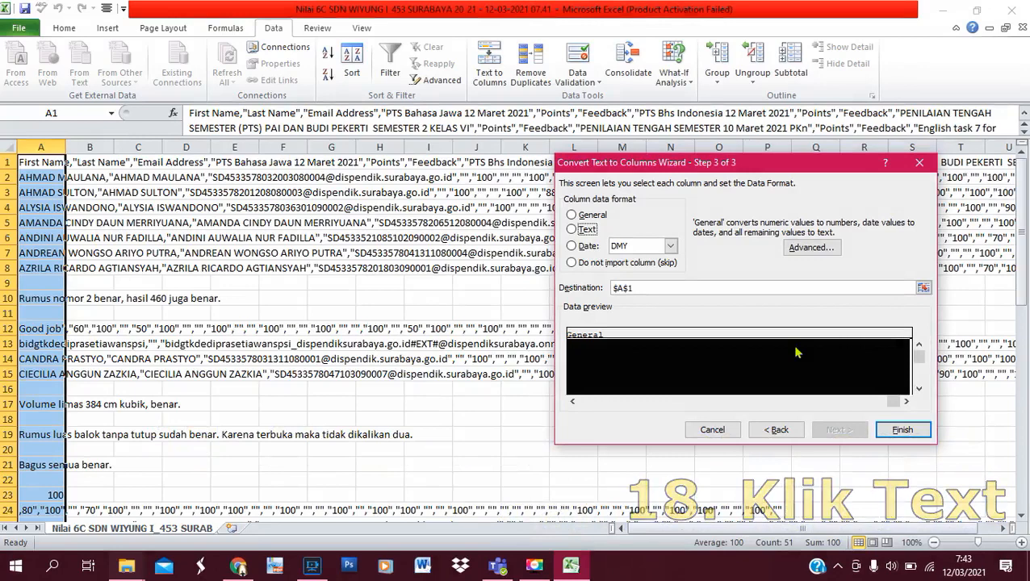
left_click(572, 230)
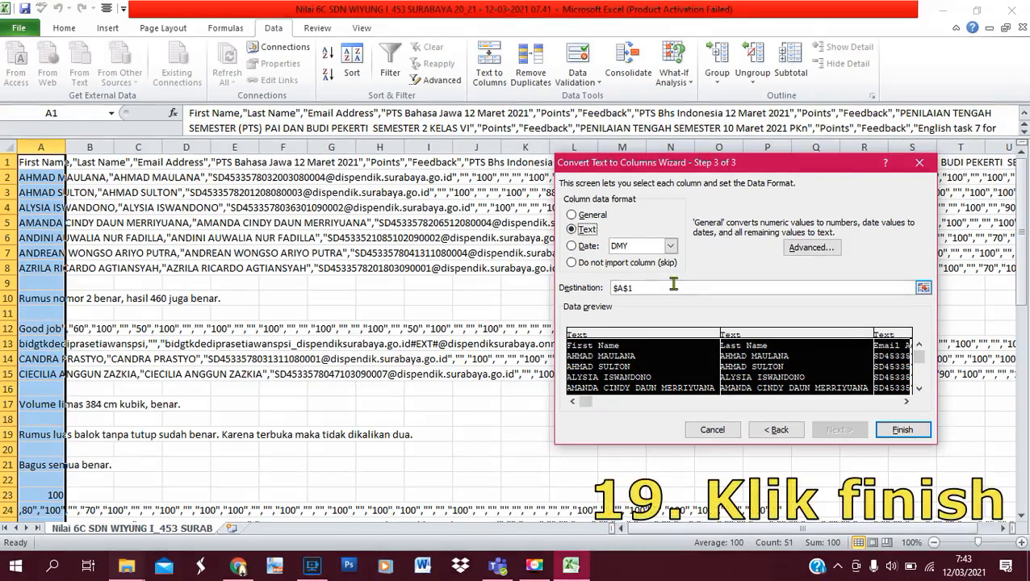
left_click(886, 434)
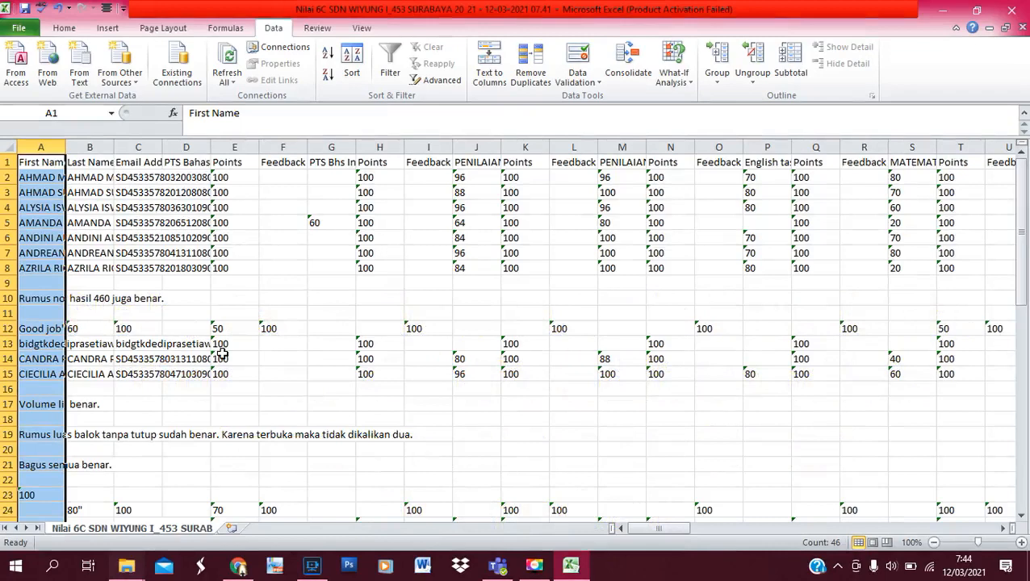
Delete rows 9 to 13, which hold stray feedback text and a non-student account
left_click(121, 343)
left_click_drag(8, 284, 4, 343)
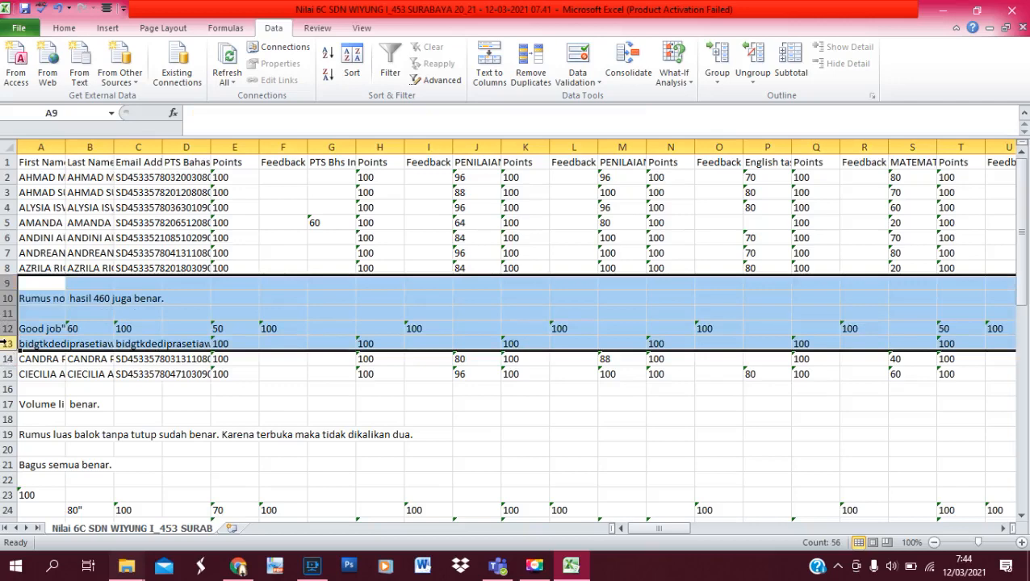
right_click(4, 343)
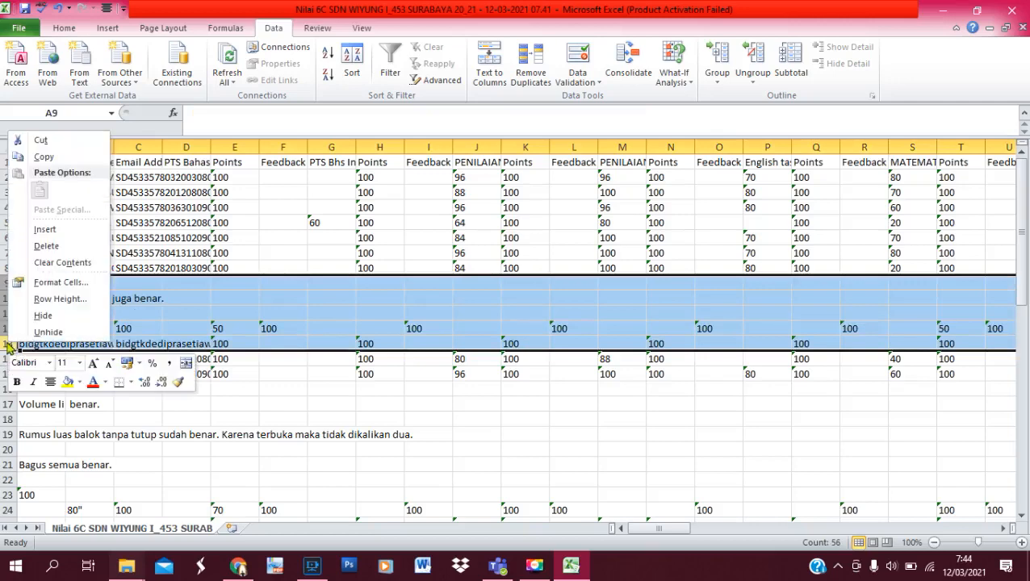
left_click(65, 250)
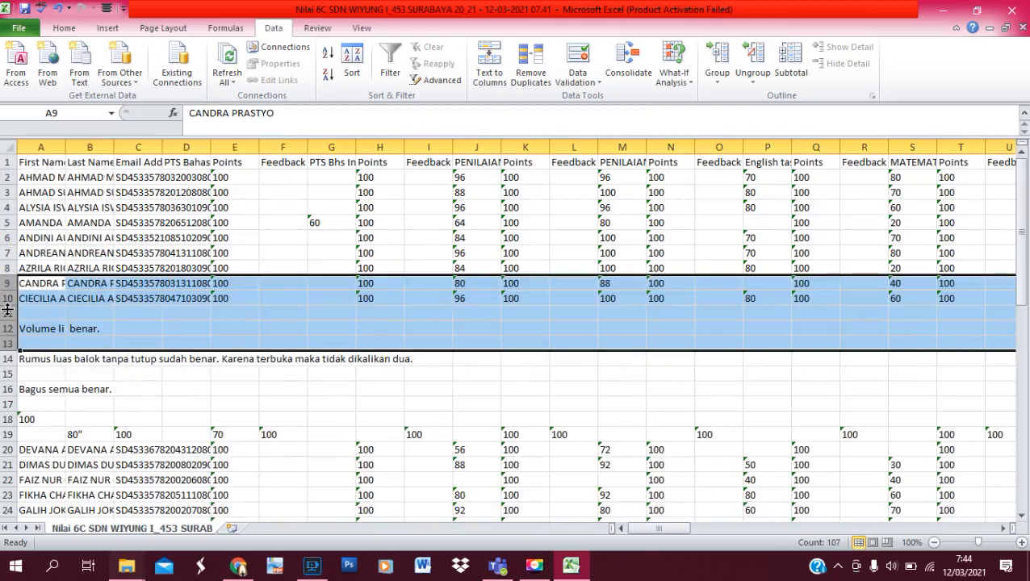
Delete rows 11 to 19 with the blank lines and leftover feedback fragments
left_click_drag(7, 311, 6, 427)
right_click(6, 428)
left_click(62, 332)
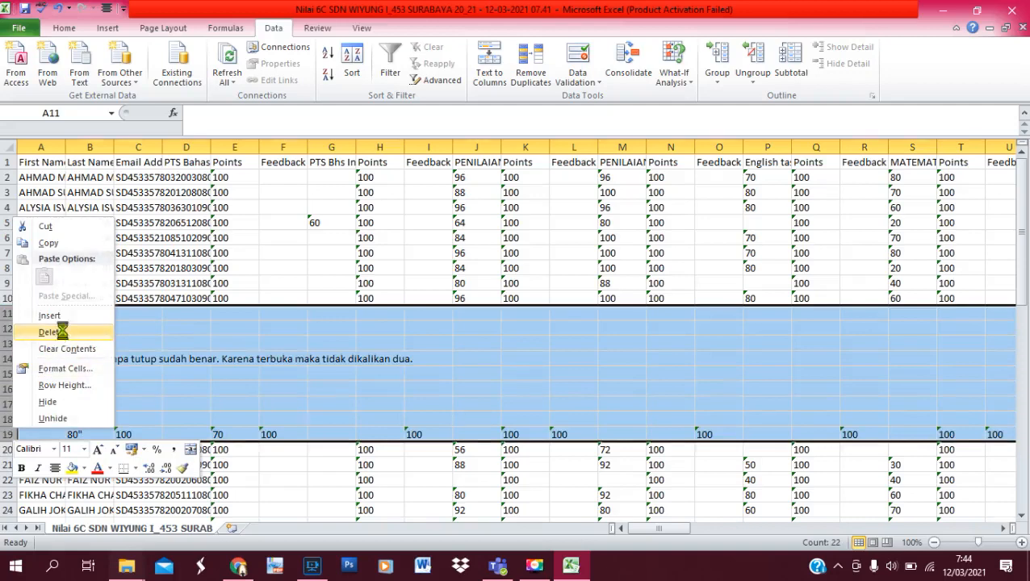
left_click(46, 371)
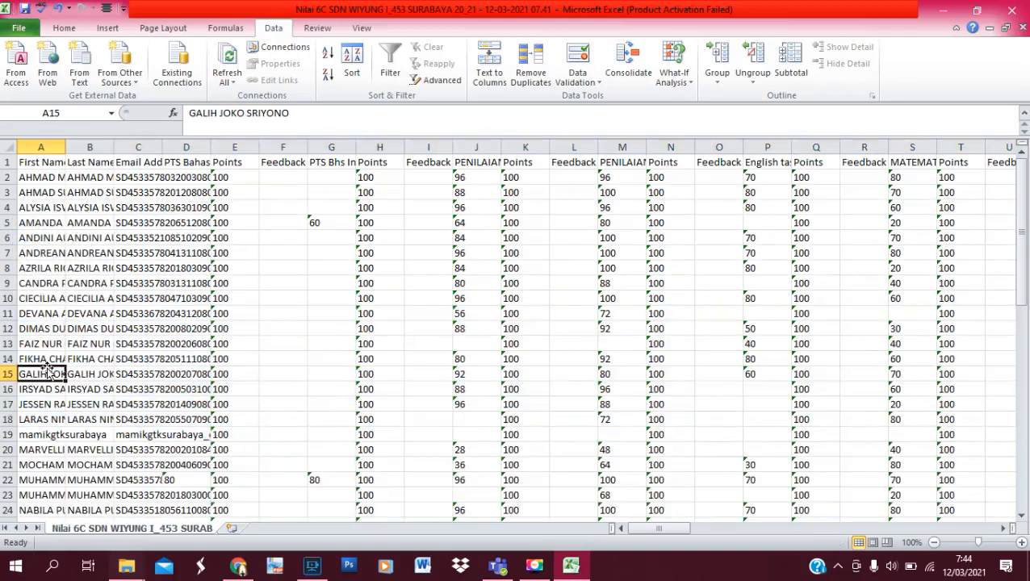
Delete row 19, which belongs to a non-student account
left_click(7, 434)
right_click(6, 434)
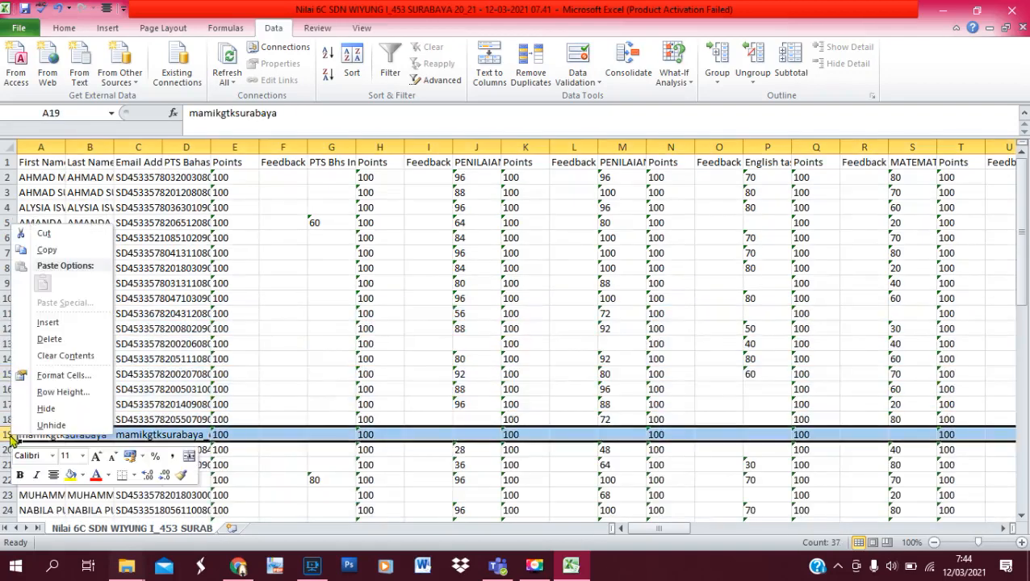
left_click(49, 339)
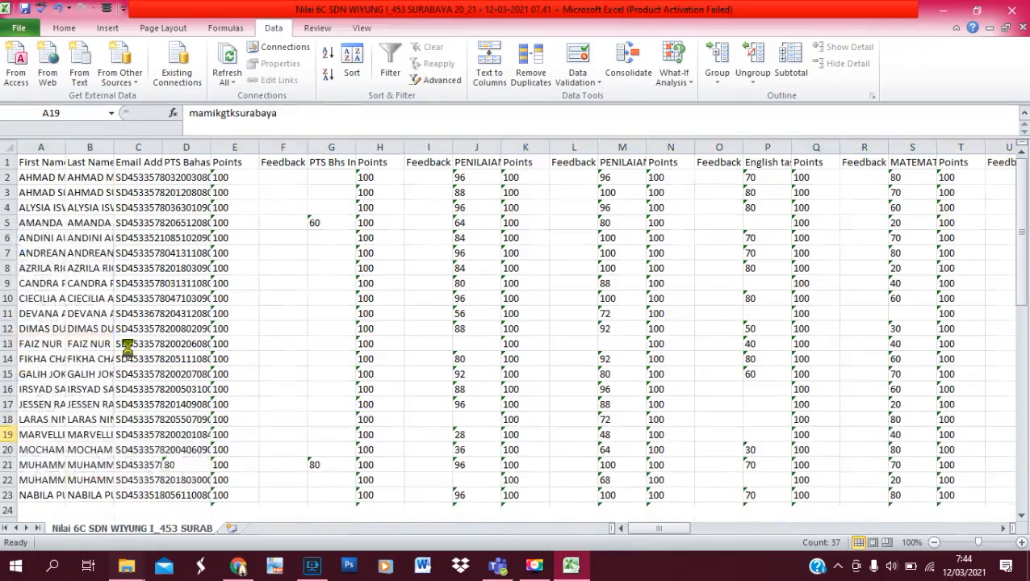
Delete the stray row 28 without a student name, which contains the "Dikerjakan dengan" feedback
left_click(127, 345)
key("Down")
key("Down")
key("Down")
key("Down")
key("Down")
key("Down")
key("Down")
key("Down")
key("Down")
key("Down")
key("Down")
key("Down")
key("Down")
key("Down")
key("Down")
key("Down")
key("Down")
key("Down")
key("Down")
key("Down")
key("Down")
key("Down")
key("Down")
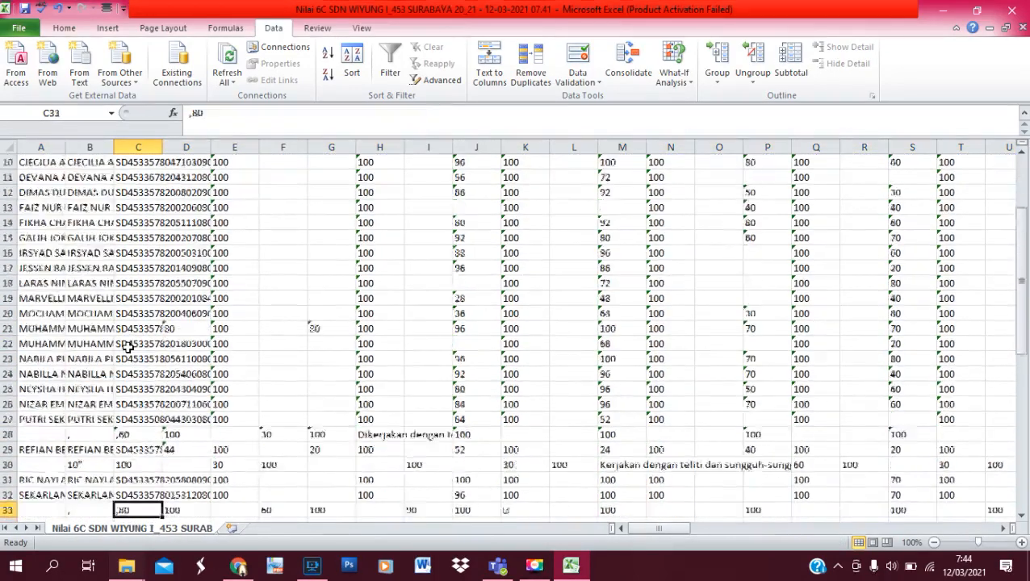
key("Down")
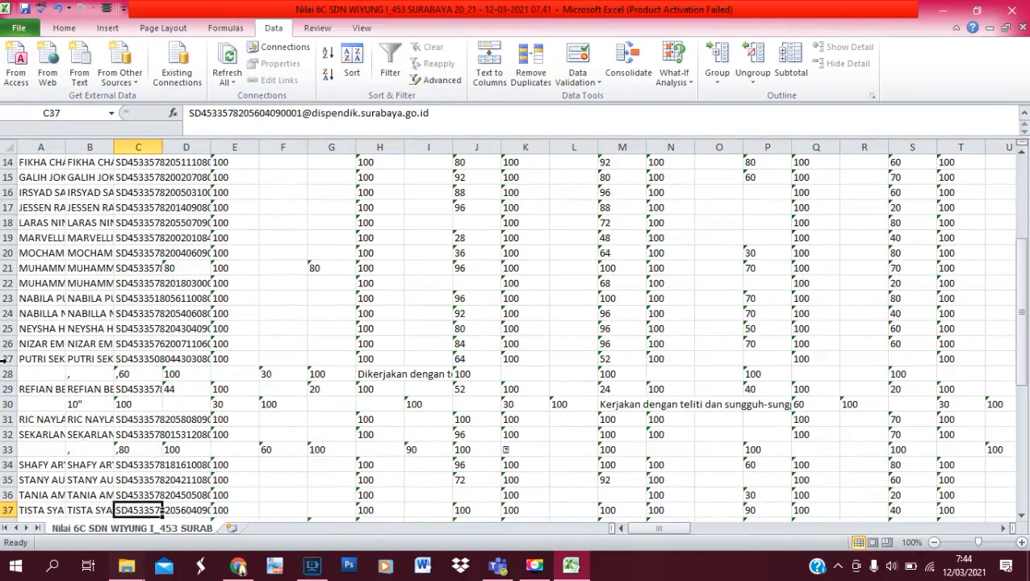
left_click(6, 373)
right_click(6, 374)
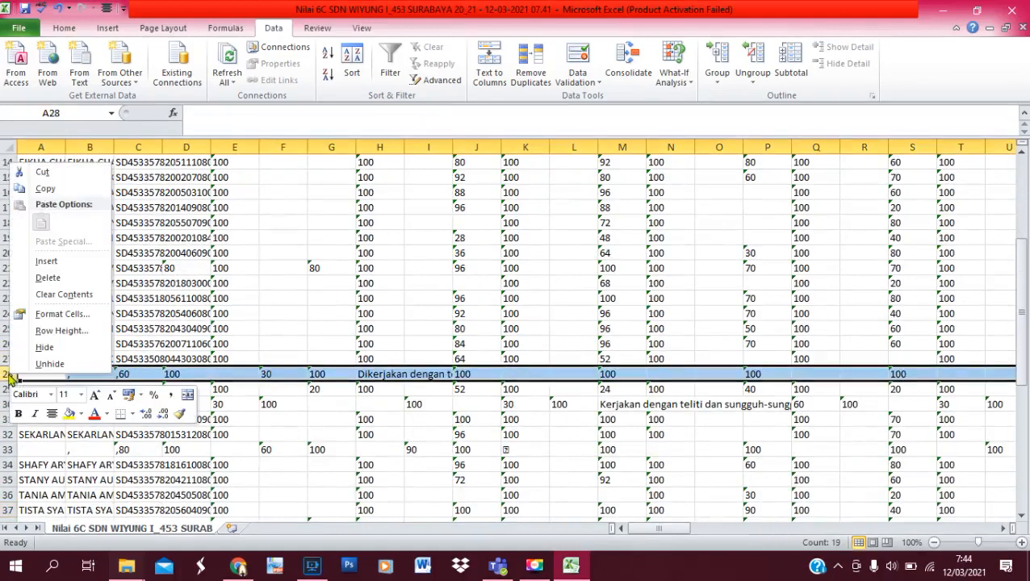
left_click(58, 282)
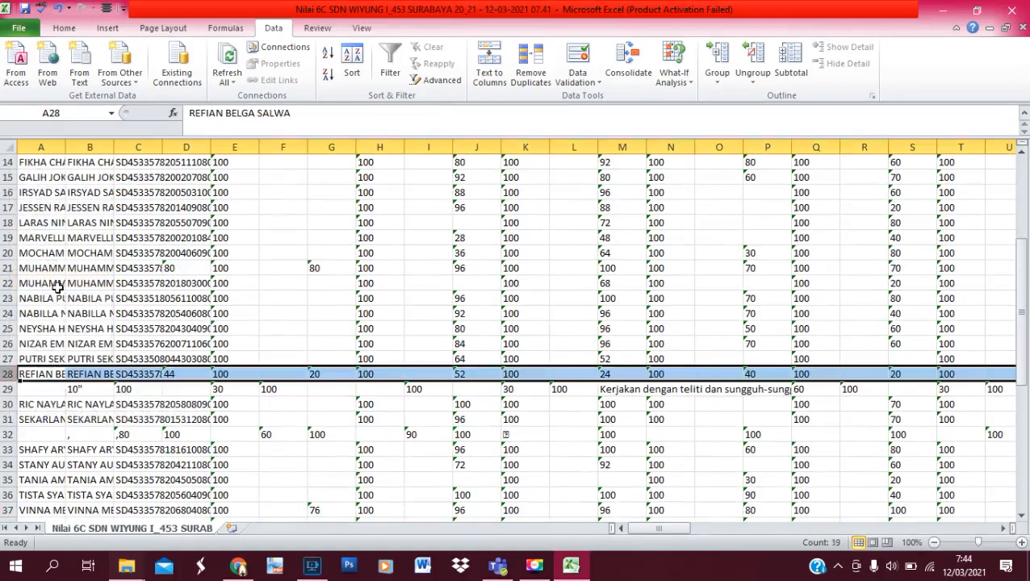
Delete the nameless row 29 with the "Kerjakan dengan teliti" feedback, and the nameless row 31 with the broken values
left_click(6, 389)
right_click(6, 389)
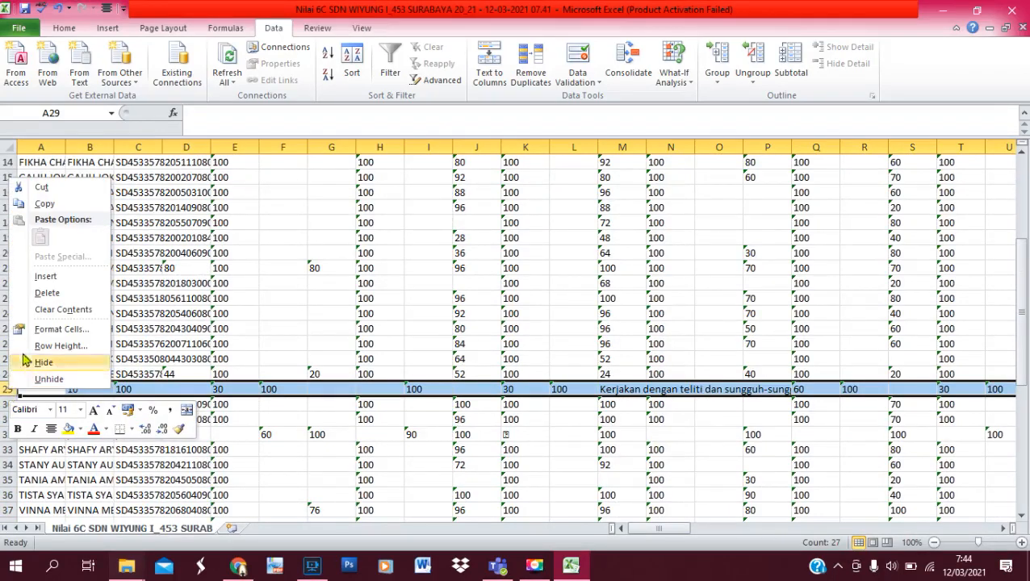
left_click(62, 295)
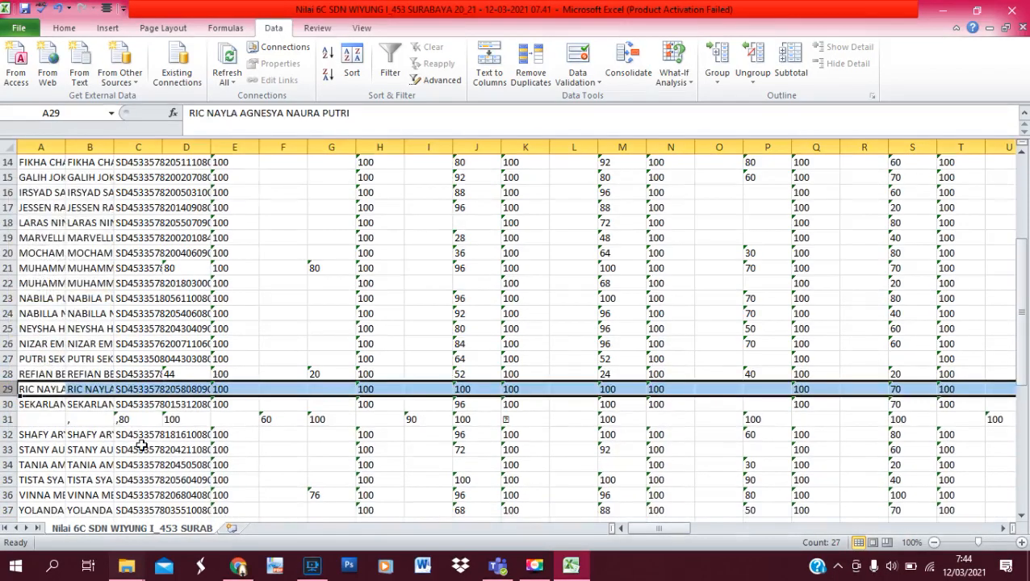
right_click(5, 420)
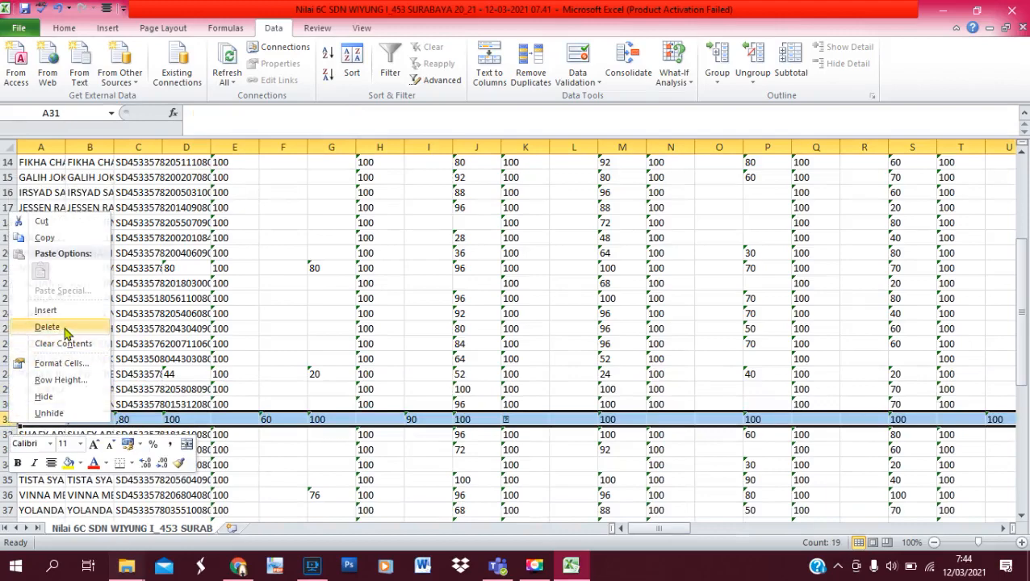
left_click(65, 328)
Delete the stray row 39 without a student name, below the last student in the list
left_click(164, 394)
key("Down")
key("Down")
key("Down")
key("Down")
key("Down")
key("Down")
key("Down")
key("Down")
key("Down")
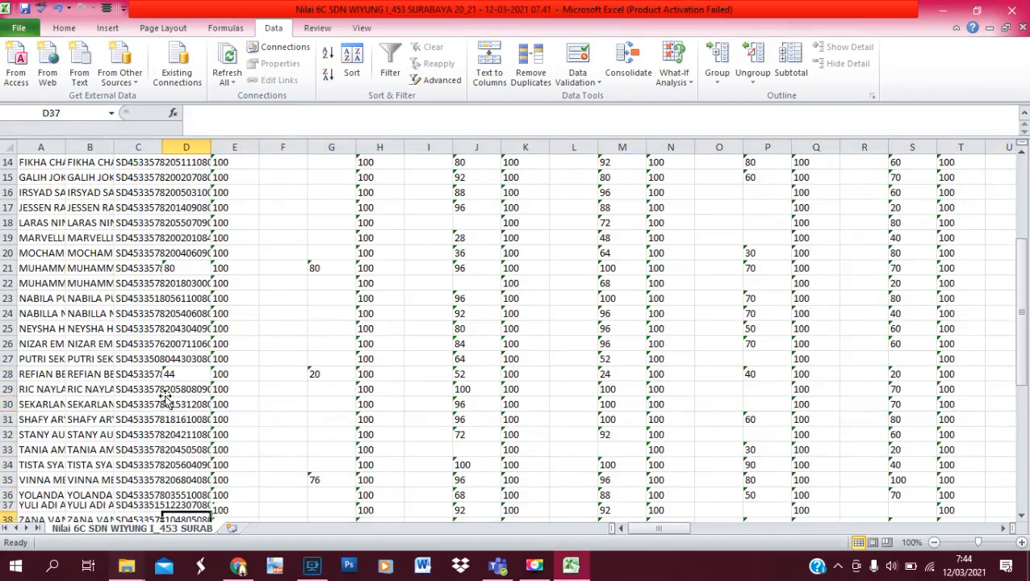
key("Down")
key("Down")
key("Down")
key("Down")
key("Down")
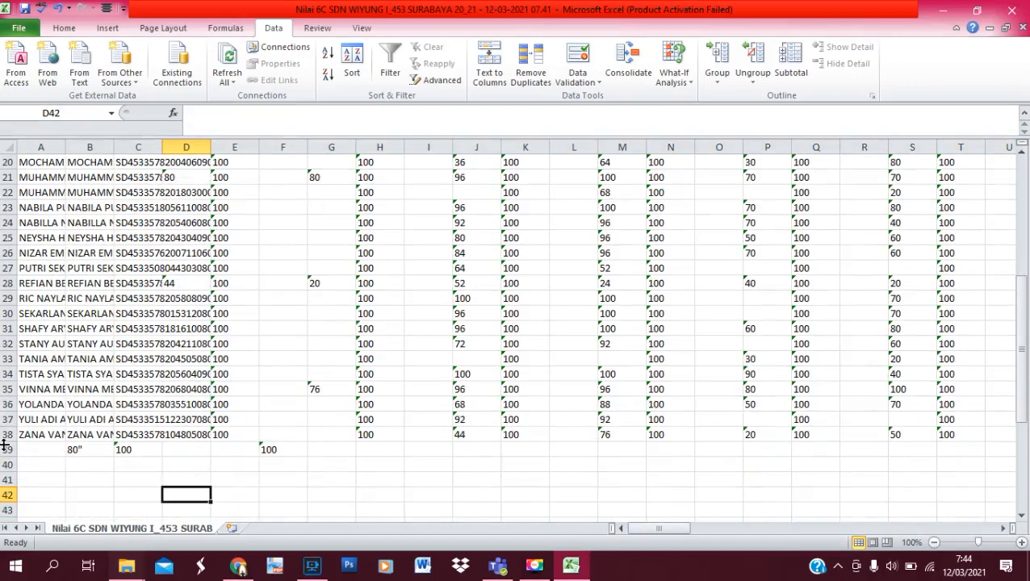
left_click(4, 450)
right_click(5, 449)
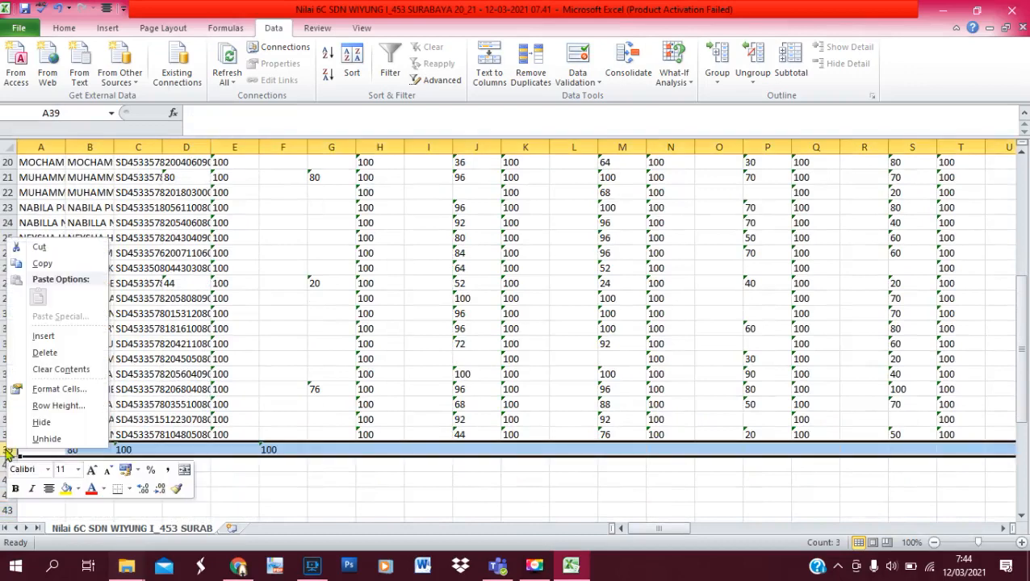
left_click(46, 356)
Auto-fit the widths of the First Name and Last Name columns to their contents
left_click(138, 328)
key("Up")
key("Up")
key("Up")
key("Up")
key("Up")
key("Up")
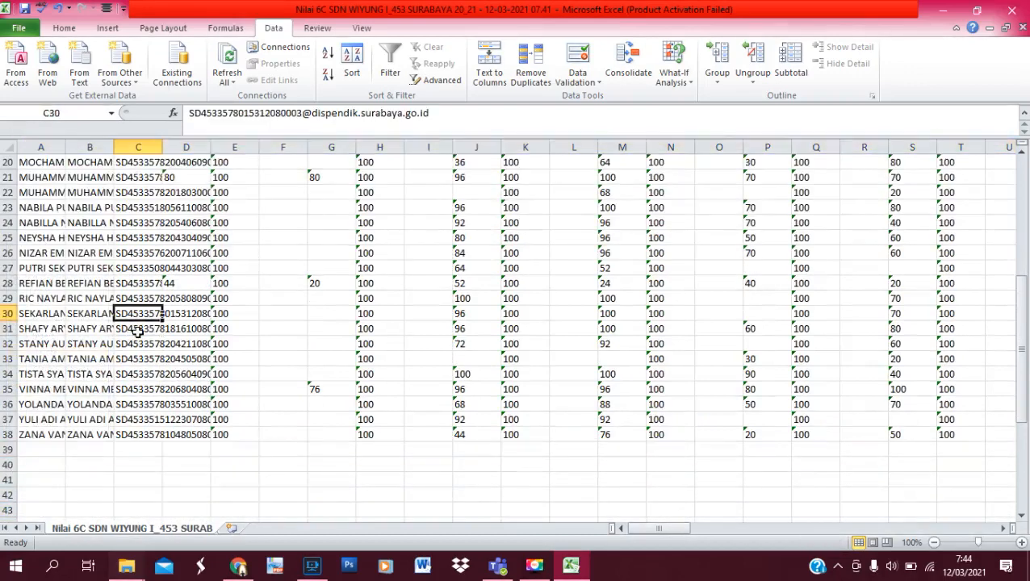
key("Up")
key("Up")
key("Up")
key("Up")
key("Up")
key("Up")
key("Up")
key("Up")
key("Up")
key("Up")
key("Up")
key("Up")
key("Up")
key("Up")
key("Up")
key("Up")
key("Up")
key("Up")
key("Up")
key("Up")
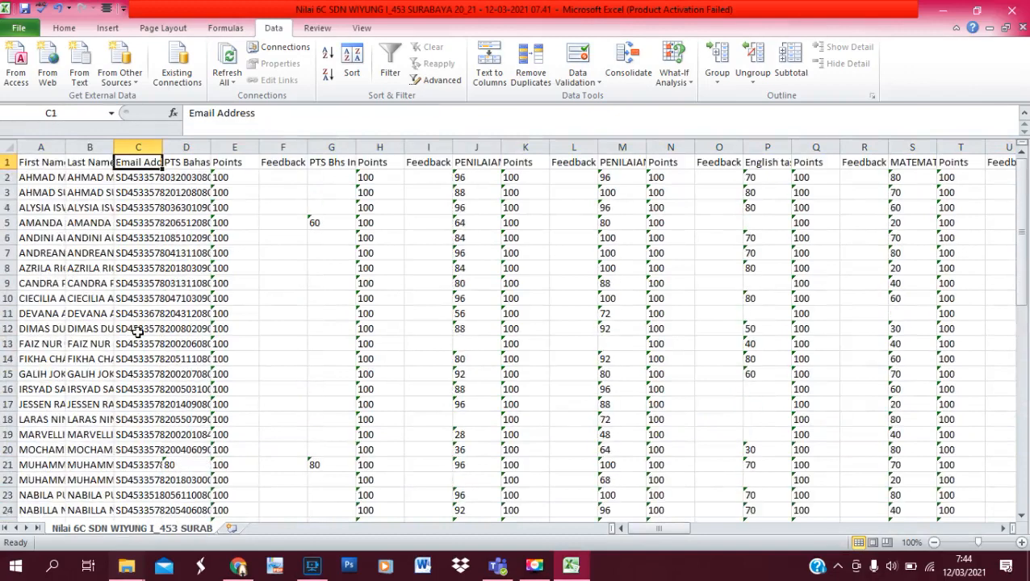
left_click_drag(70, 148, 68, 148)
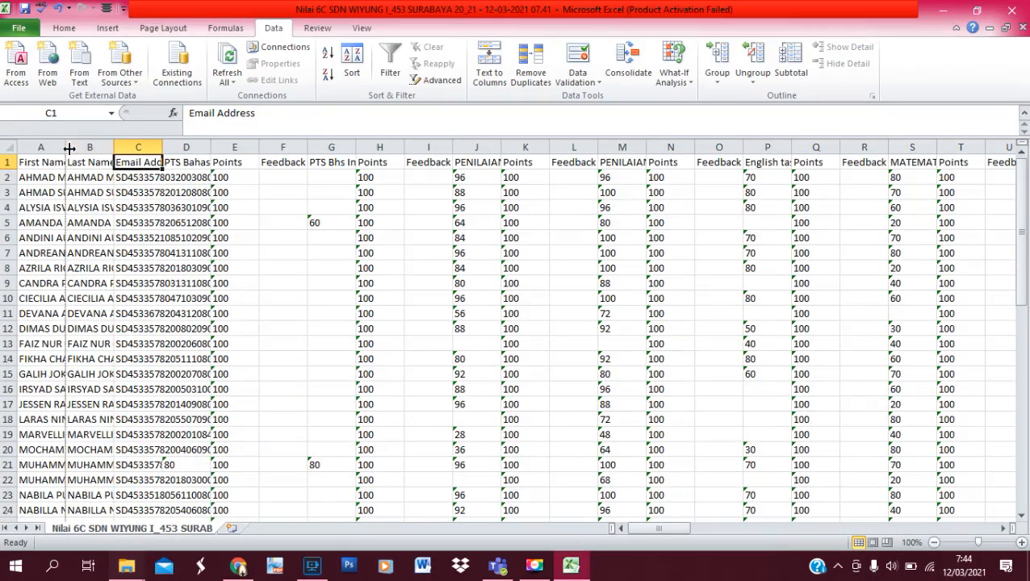
double_click(69, 147)
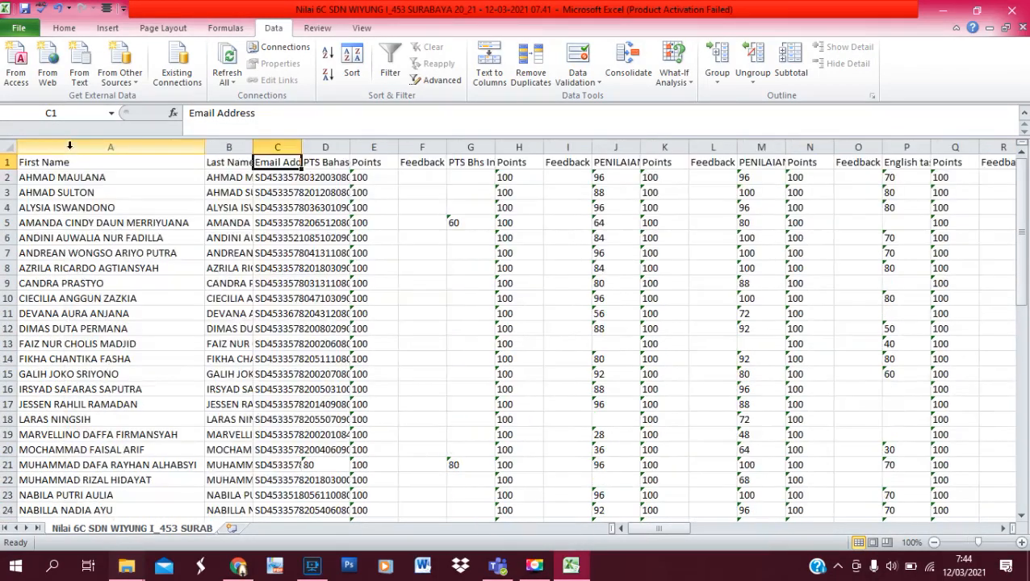
double_click(253, 148)
Delete the Last Name column and the Email Address column
right_click(266, 146)
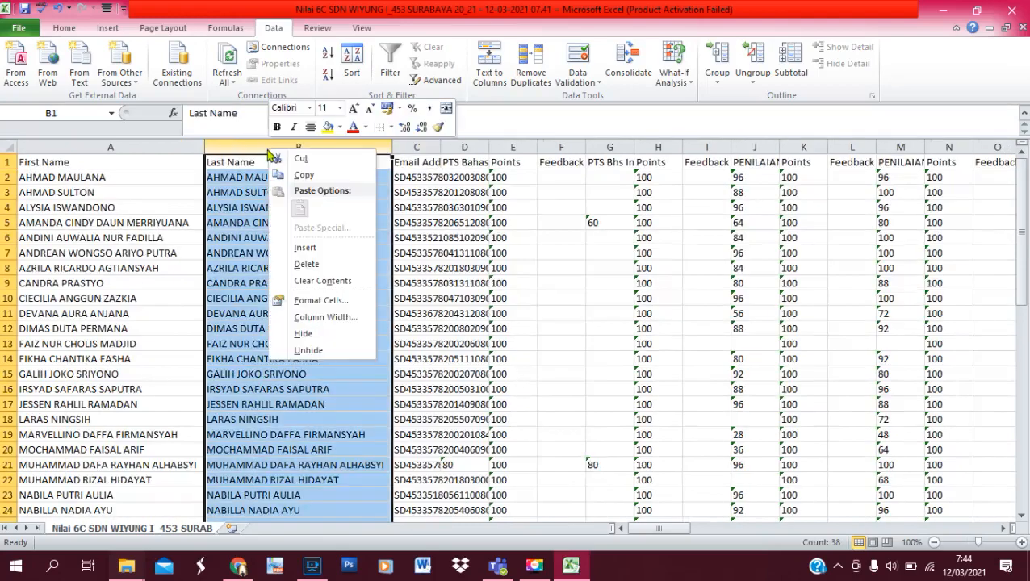
left_click(307, 263)
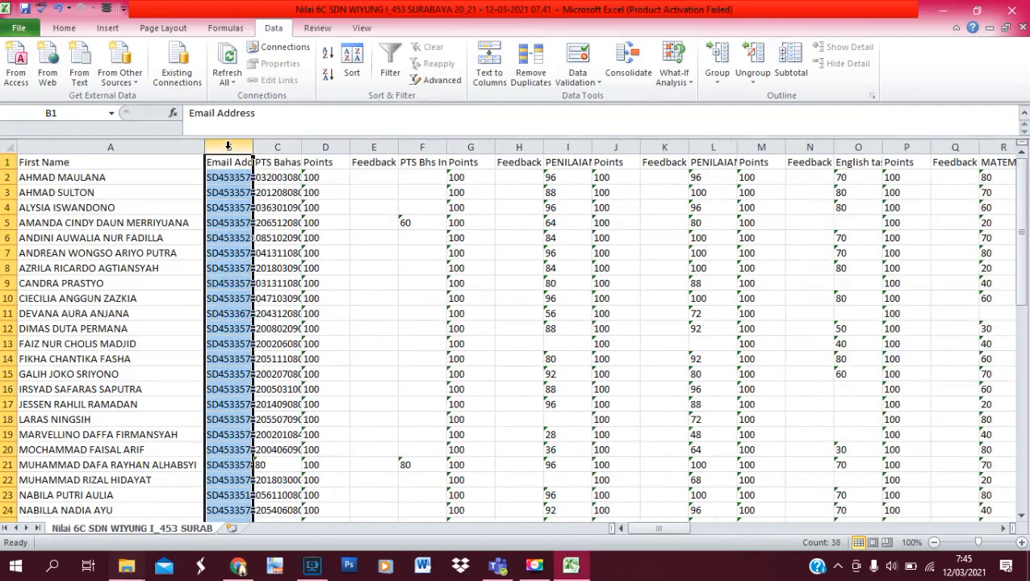
right_click(228, 146)
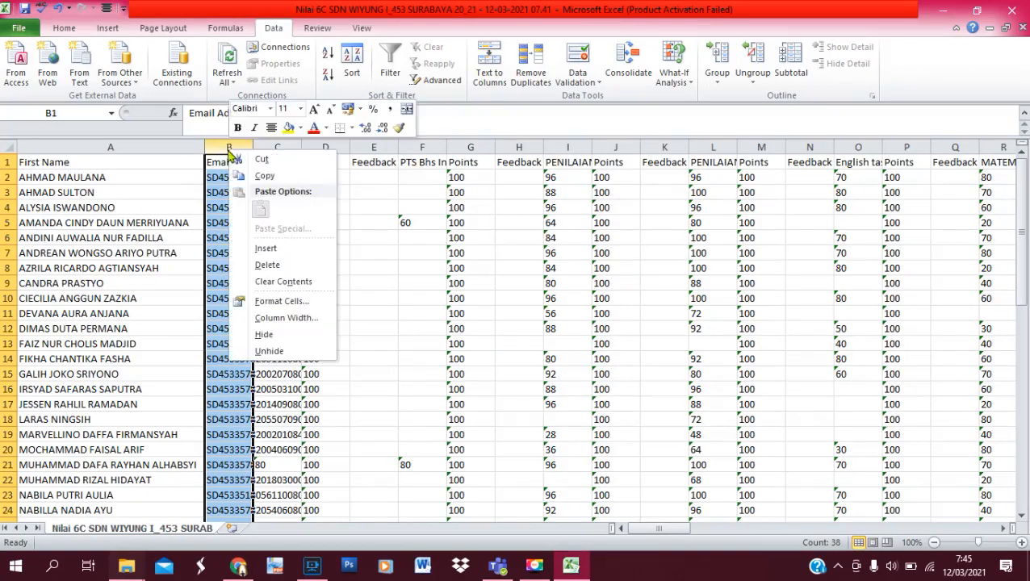
left_click(272, 261)
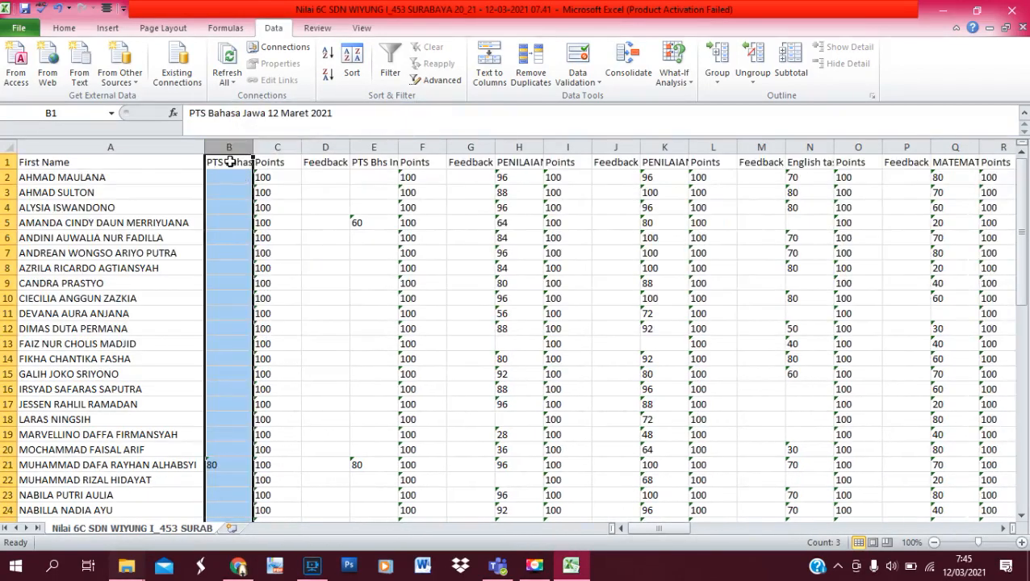
Delete columns C and D, the Points and Feedback columns of PTS Bahasa Jawa 12 Maret 2021
left_click(230, 162)
key("Right")
key("Down")
left_click(230, 162)
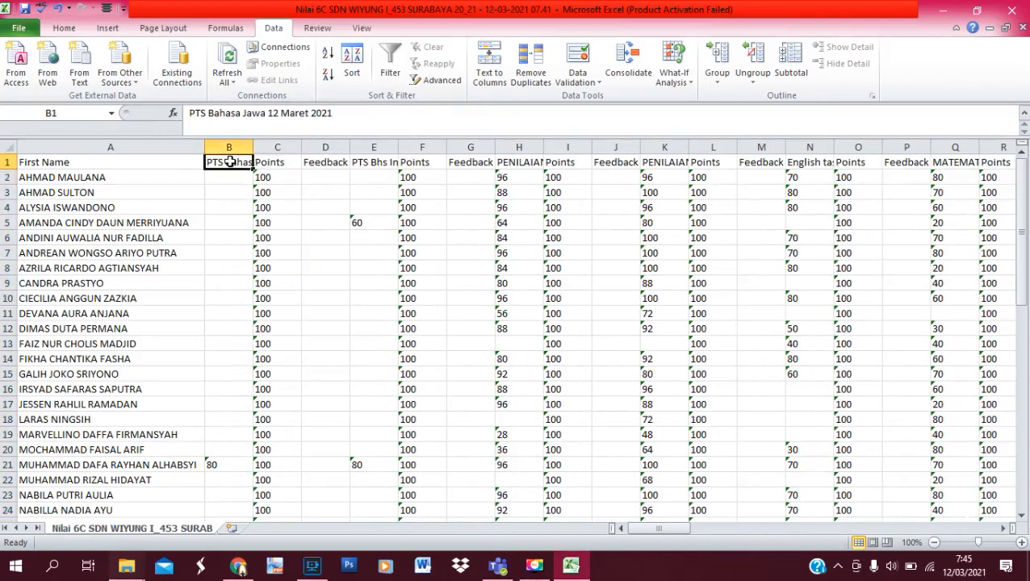
key("Right")
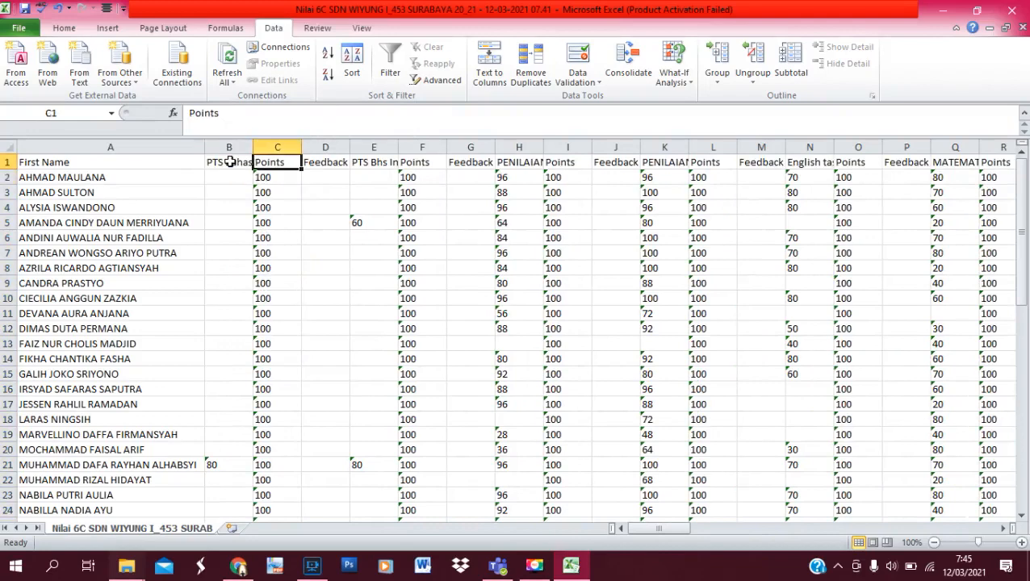
left_click_drag(275, 144, 325, 146)
right_click(325, 146)
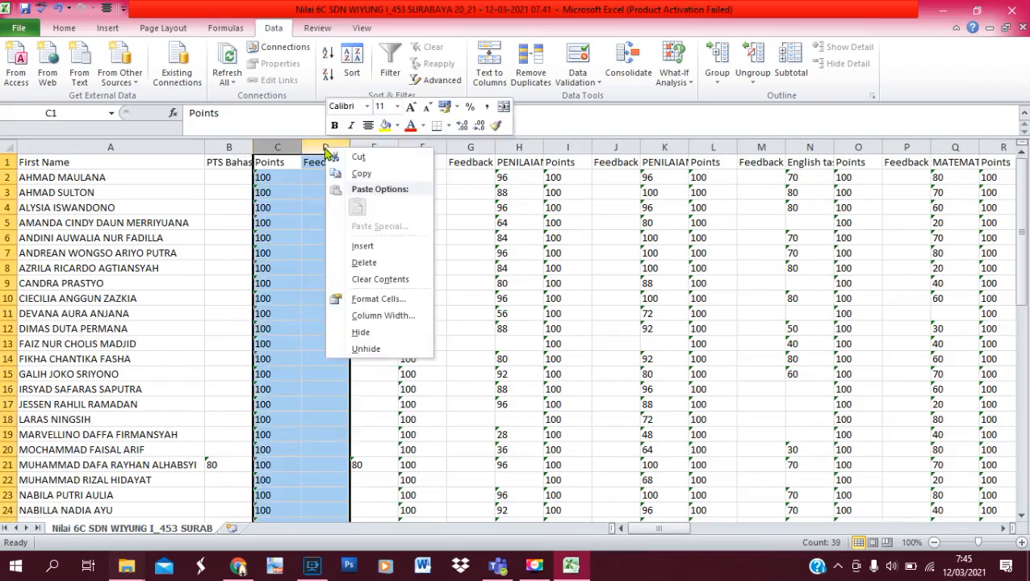
left_click(362, 263)
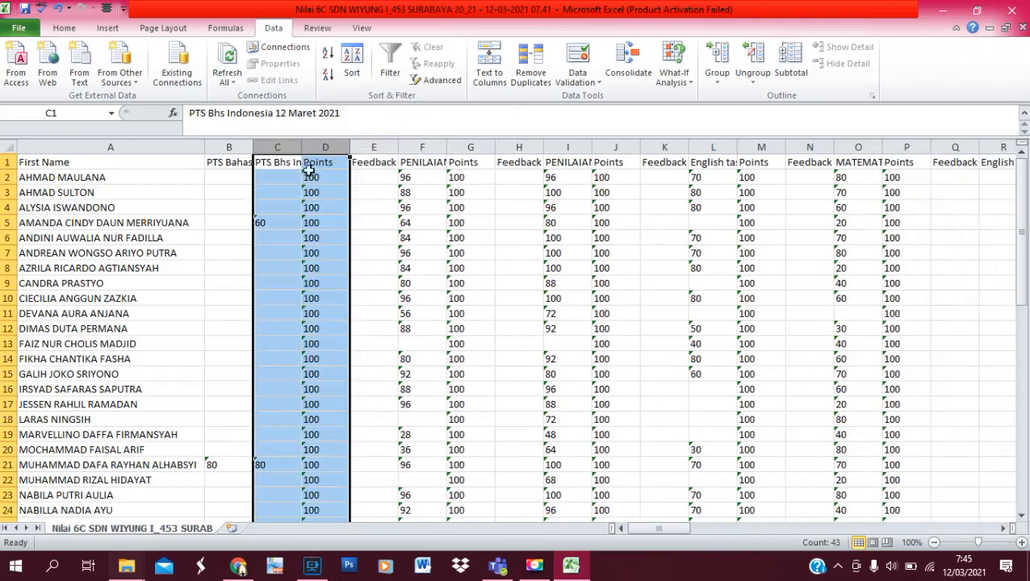
Delete columns D and E, the Points and Feedback columns of PTS Bhs Indonesia 12 Maret 2021
left_click(321, 147)
left_click_drag(322, 146, 372, 147)
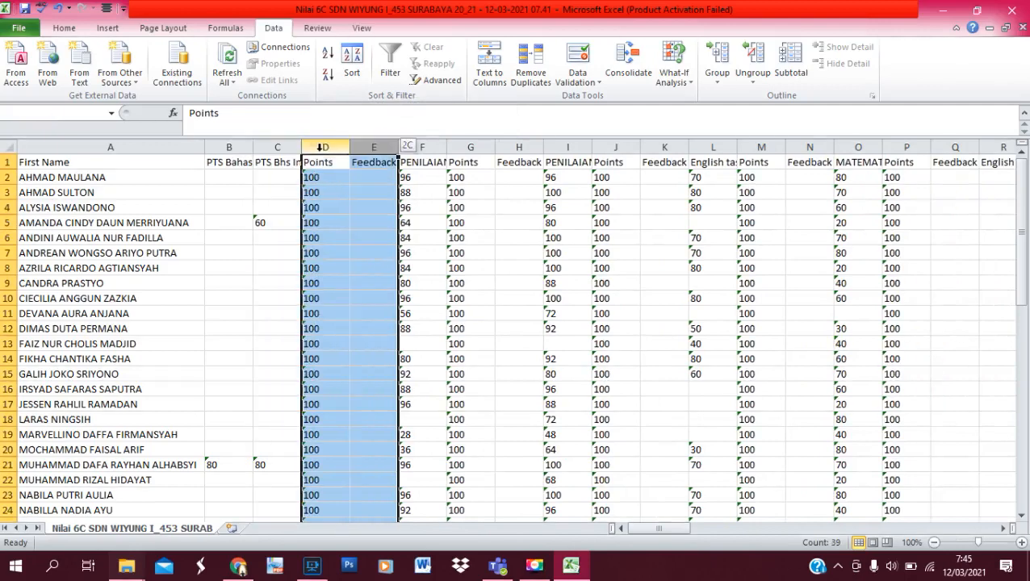
right_click(322, 152)
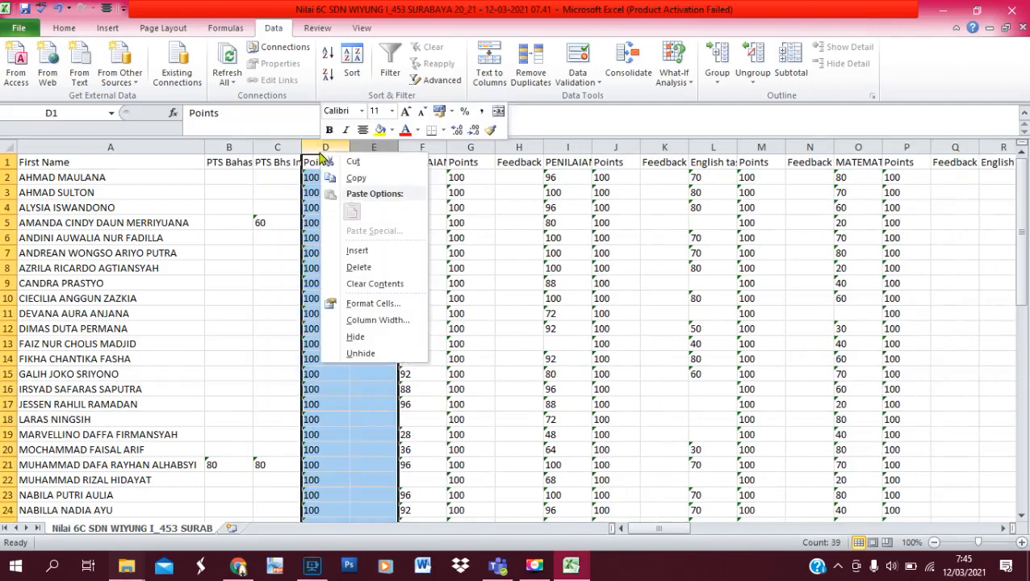
left_click(360, 269)
left_click(470, 253)
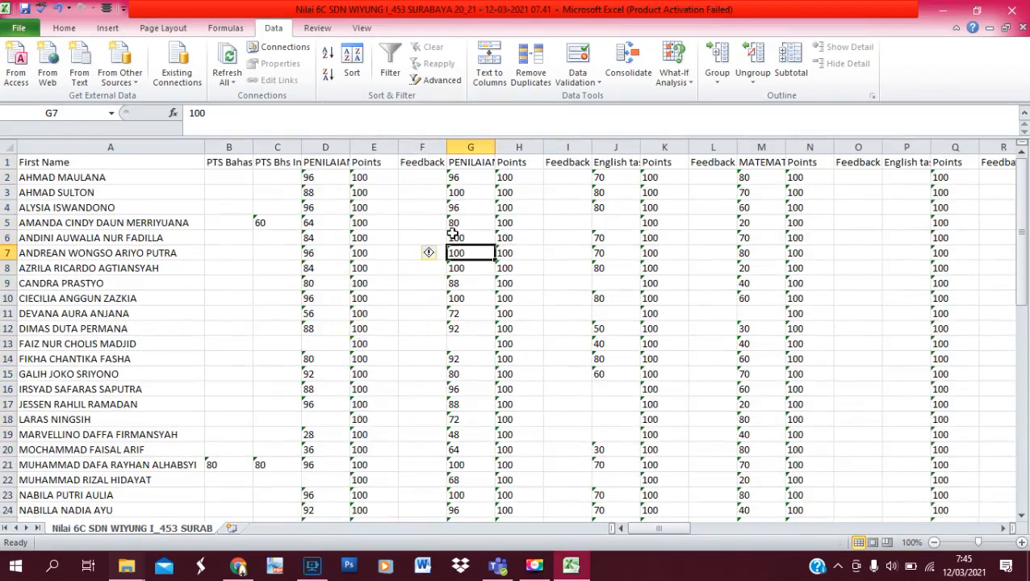
Delete columns D to F with the PTS PAI dan Budi Pekerti scores and their Points and Feedback
left_click(325, 163)
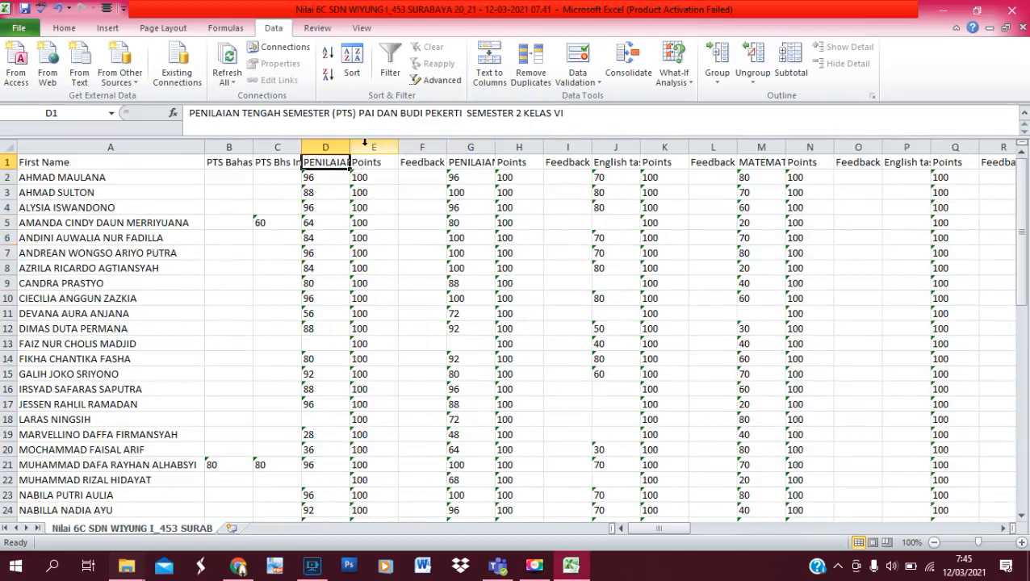
left_click_drag(335, 142, 420, 143)
right_click(420, 146)
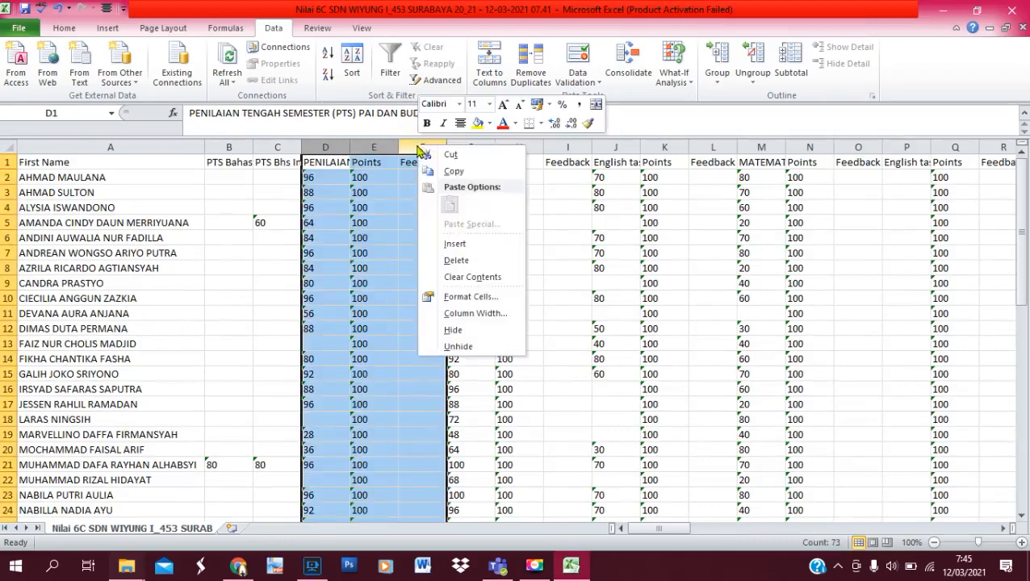
left_click(456, 260)
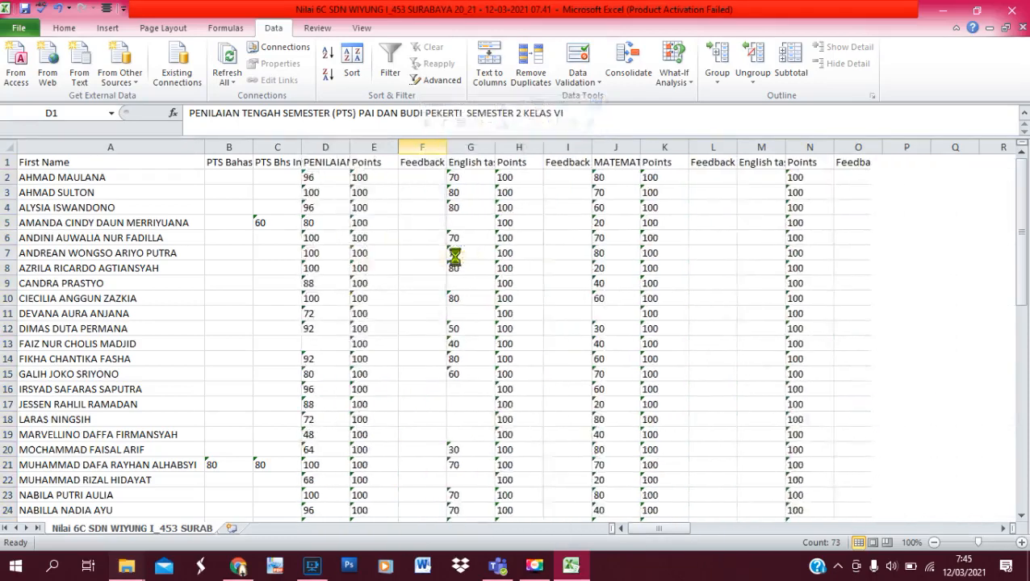
left_click(456, 257)
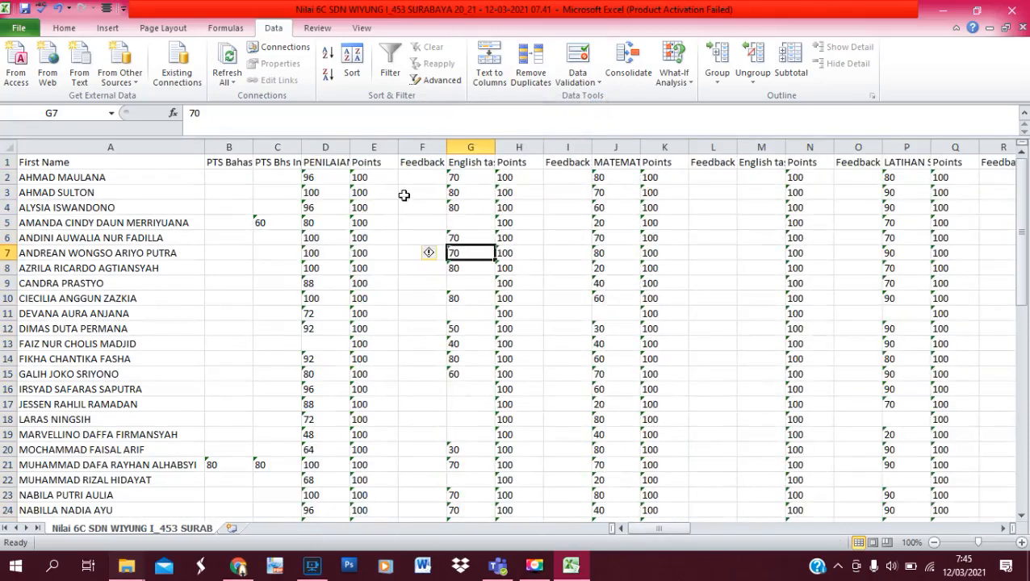
Delete columns E to I: the PKn assessment's Points and Feedback, plus the adjacent English task with its Points and Feedback
left_click(333, 145)
left_click(328, 164)
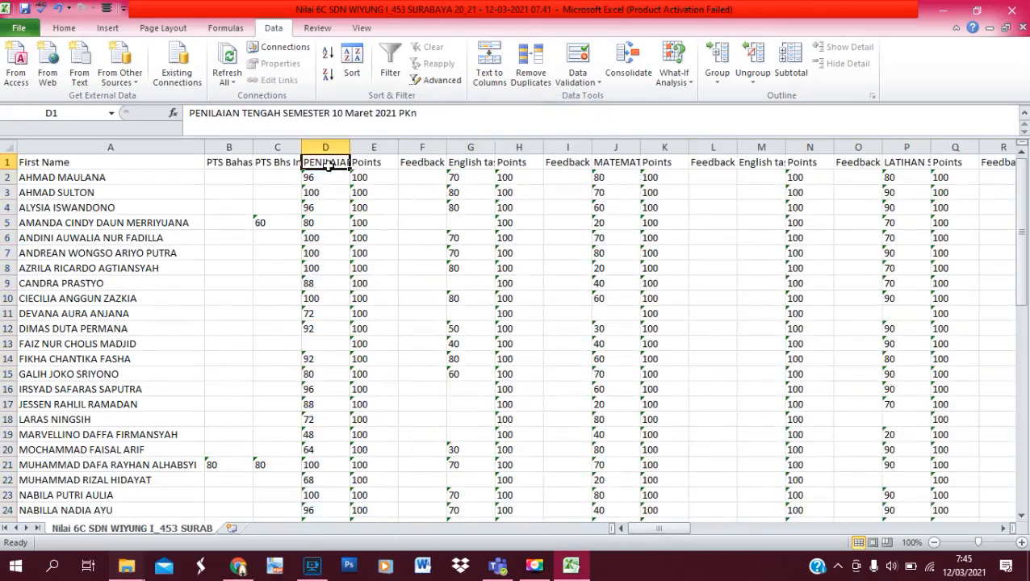
left_click(375, 146)
left_click_drag(375, 142, 565, 148)
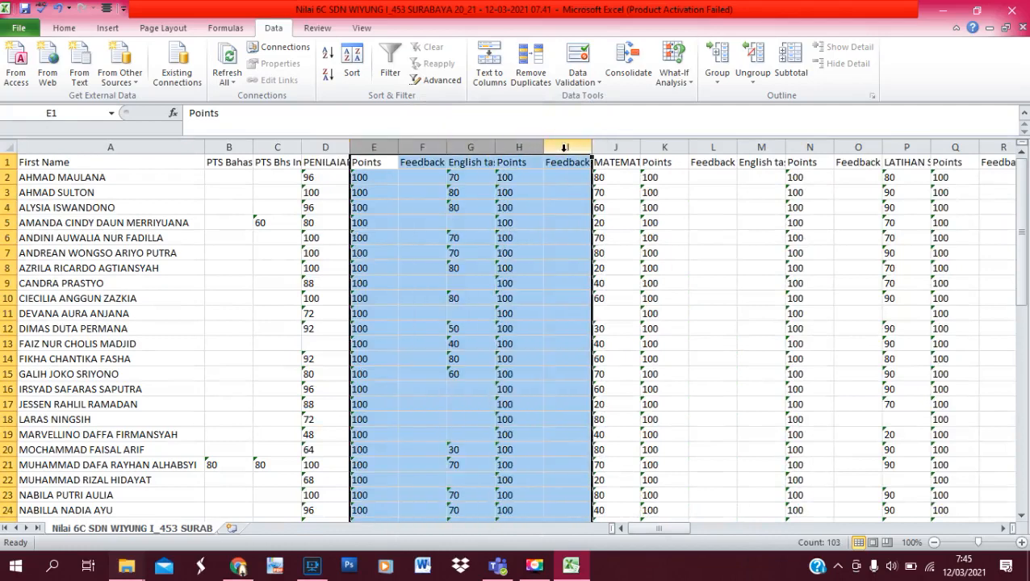
right_click(565, 148)
left_click(602, 268)
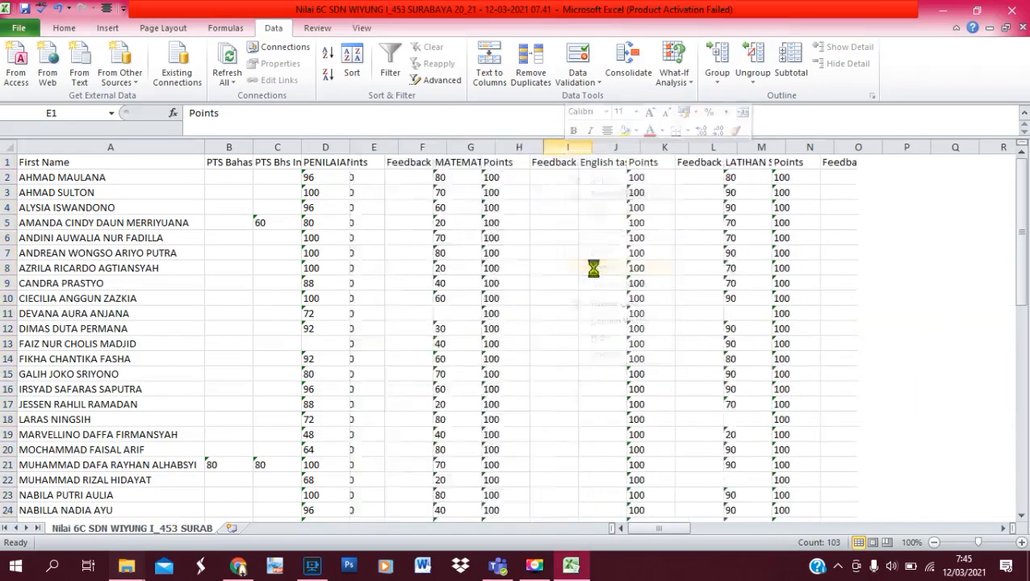
Delete columns F to J: the MATEMATIKA 9 Maret 2021 Points and Feedback, plus the empty English task with its Points and Feedback
left_click(378, 164)
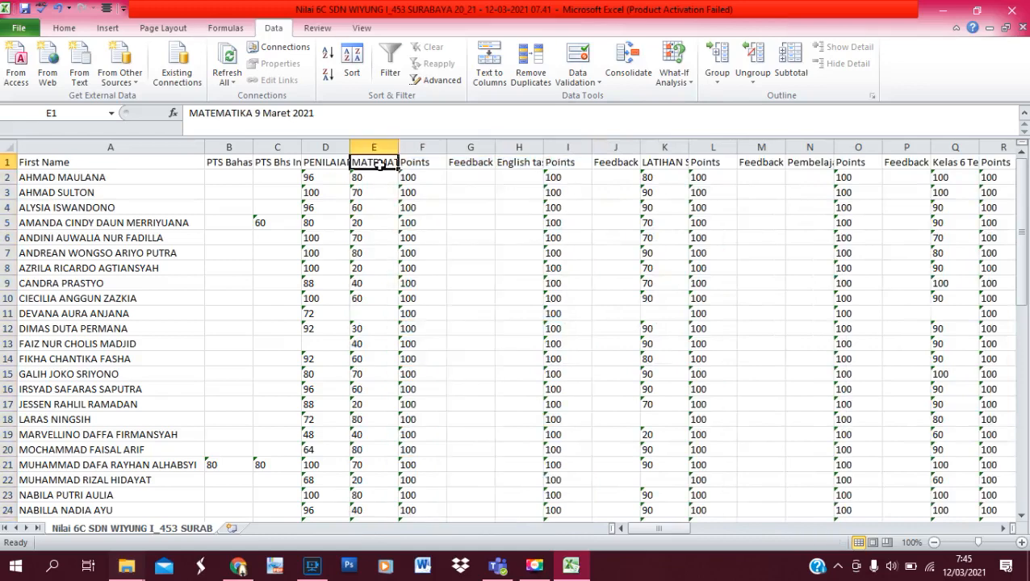
left_click(421, 163)
left_click_drag(422, 146, 609, 145)
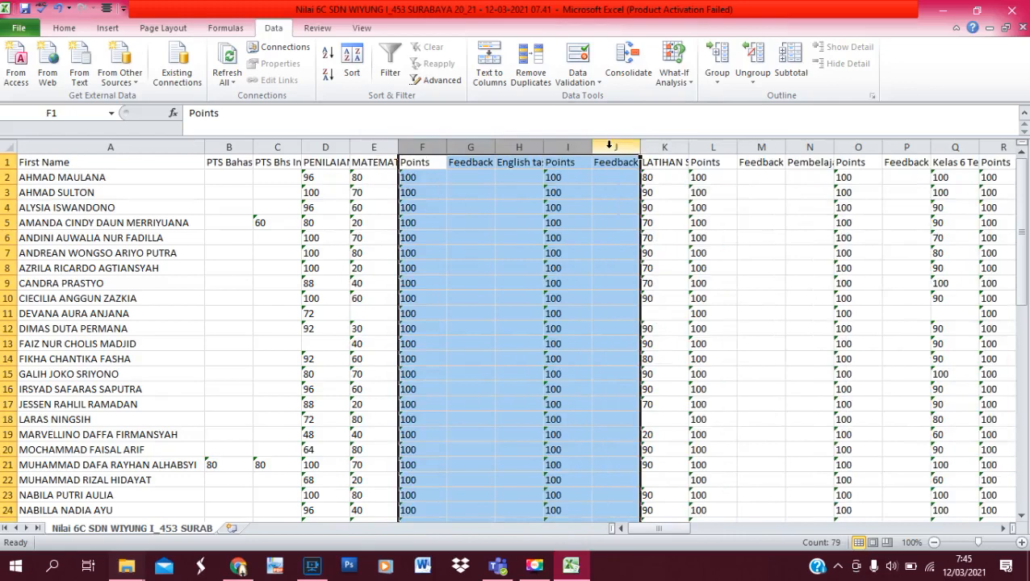
right_click(612, 148)
left_click(647, 265)
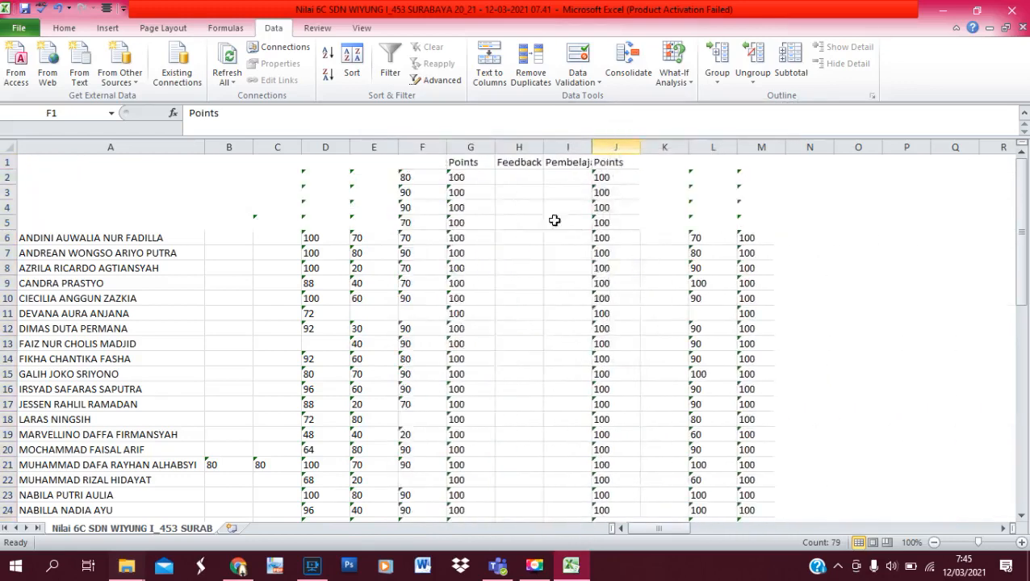
Delete columns F to K with the LATIHAN SOAL PAI and Pembelajaran Aritmatika assignments, including their Points and Feedback
left_click(421, 192)
left_click(423, 163)
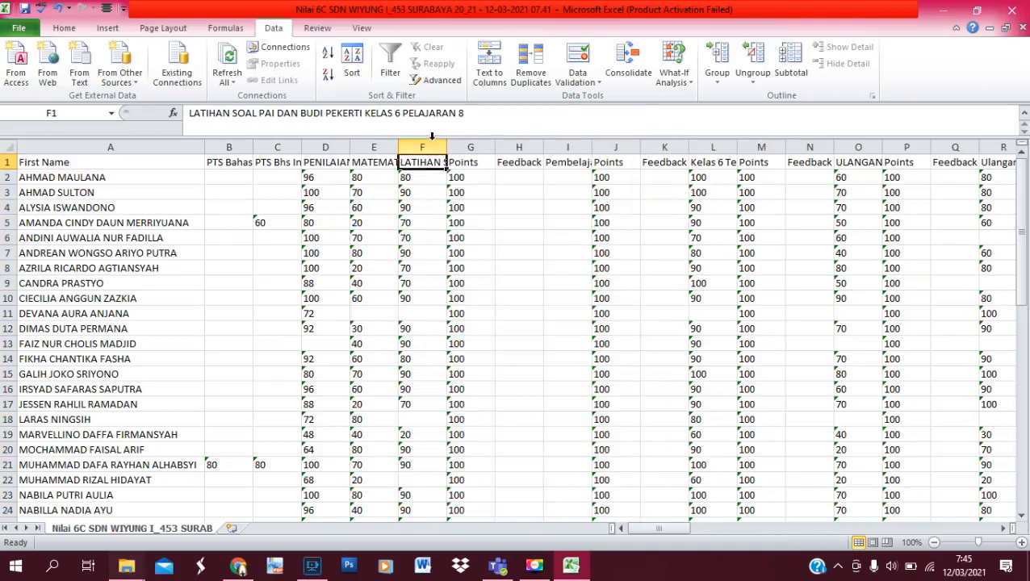
left_click(567, 165)
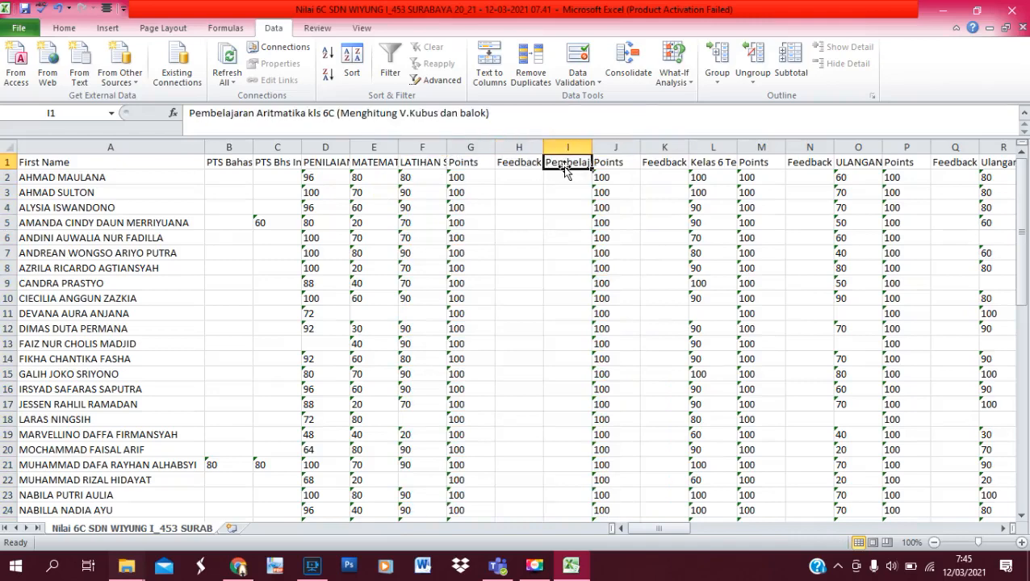
left_click_drag(431, 146, 659, 149)
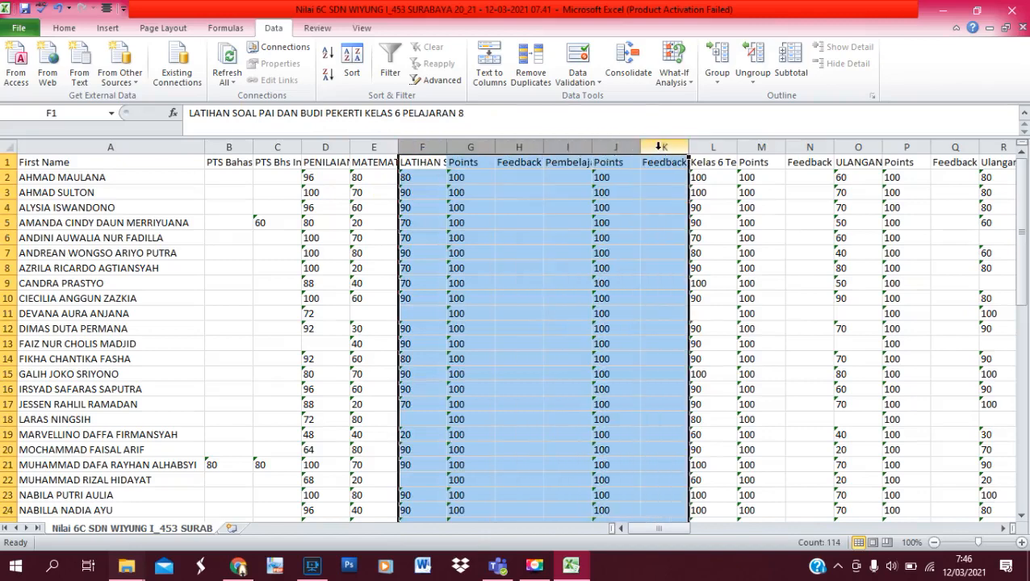
right_click(658, 150)
left_click(695, 266)
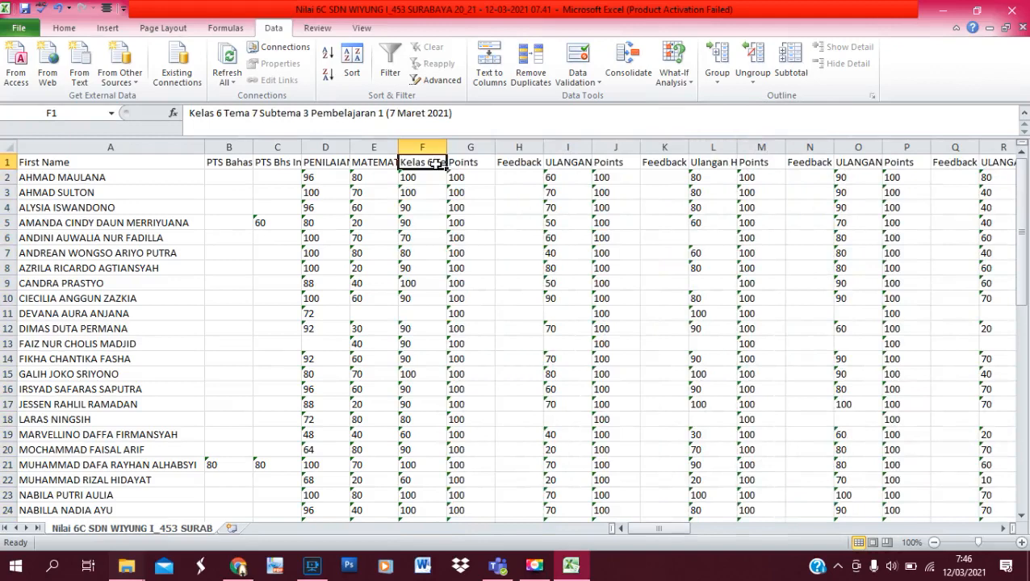
Delete columns G and H, the Points and Feedback columns of Kelas 6 Tema 7 Subtema 3 Pembelajaran 1
left_click(464, 163)
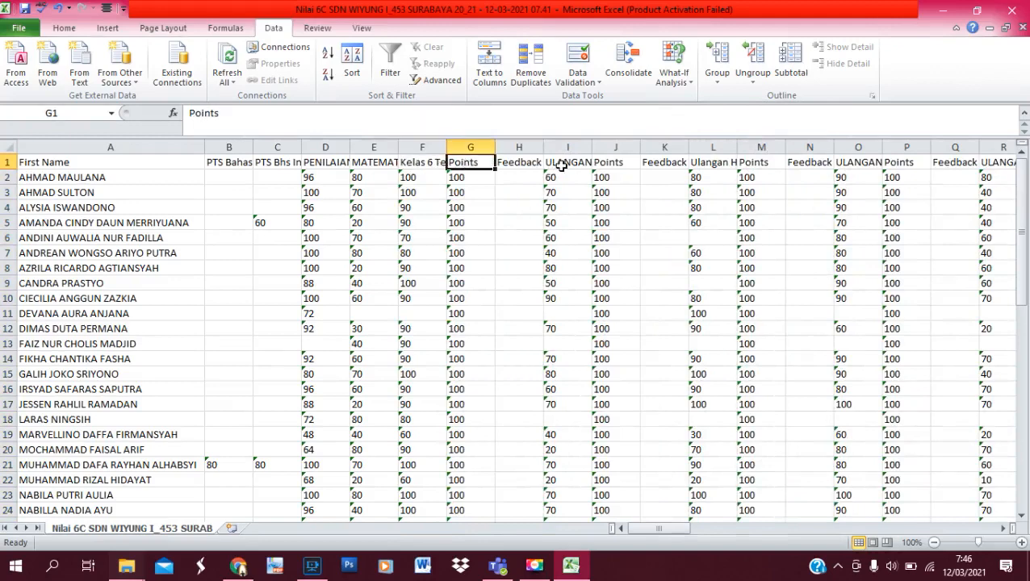
left_click(562, 164)
left_click_drag(468, 146, 524, 147)
right_click(517, 151)
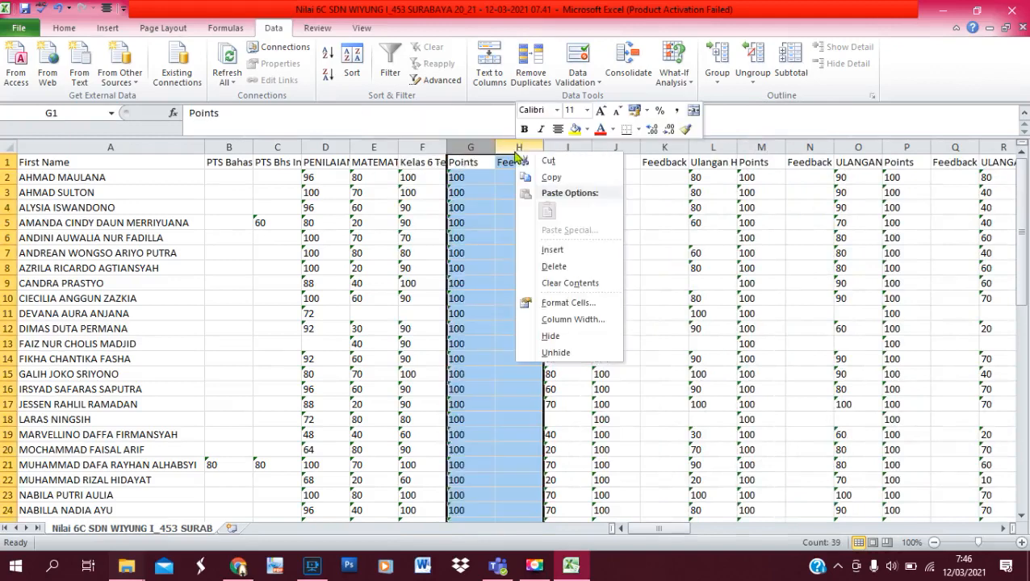
left_click(552, 266)
left_click(548, 265)
Delete columns H and I, the Points and Feedback columns beside the ULANGAN HARIAN SBDP 6 Maret assessment
left_click_drag(513, 147, 565, 148)
right_click(565, 152)
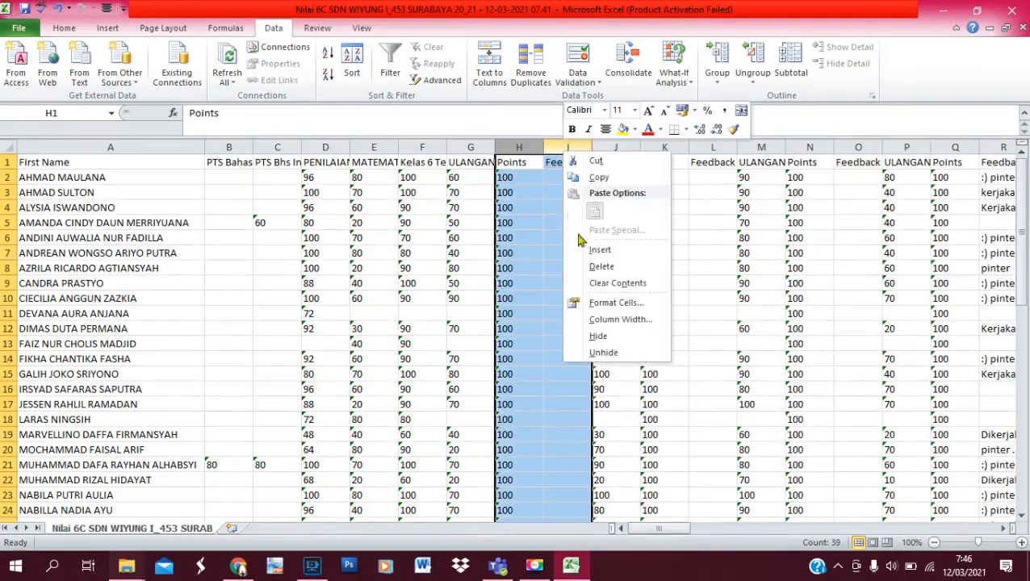
left_click(597, 266)
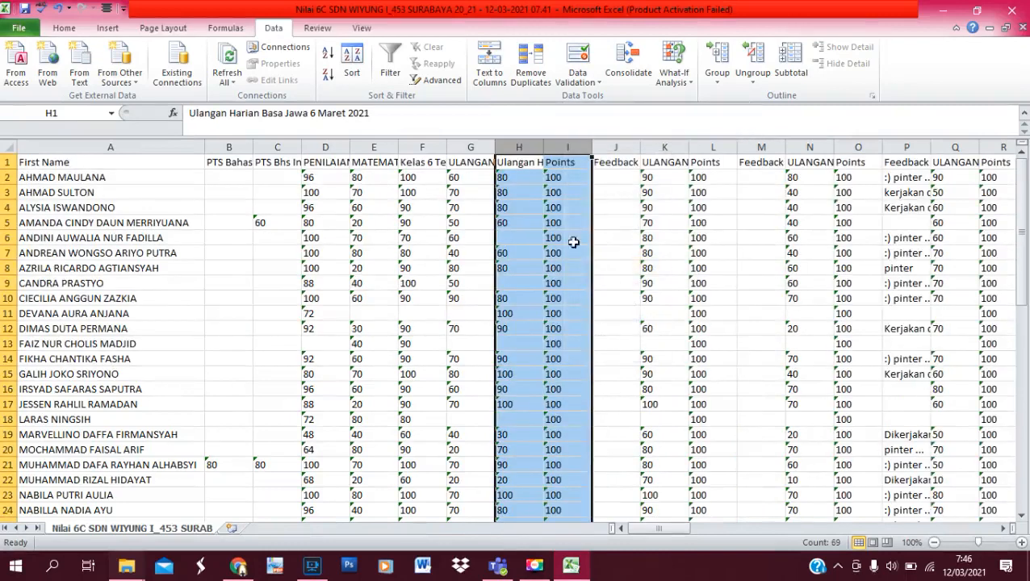
Delete columns I and J, the Points and Feedback columns of Ulangan Harian Basa Jawa 6 Maret 2021
left_click(517, 161)
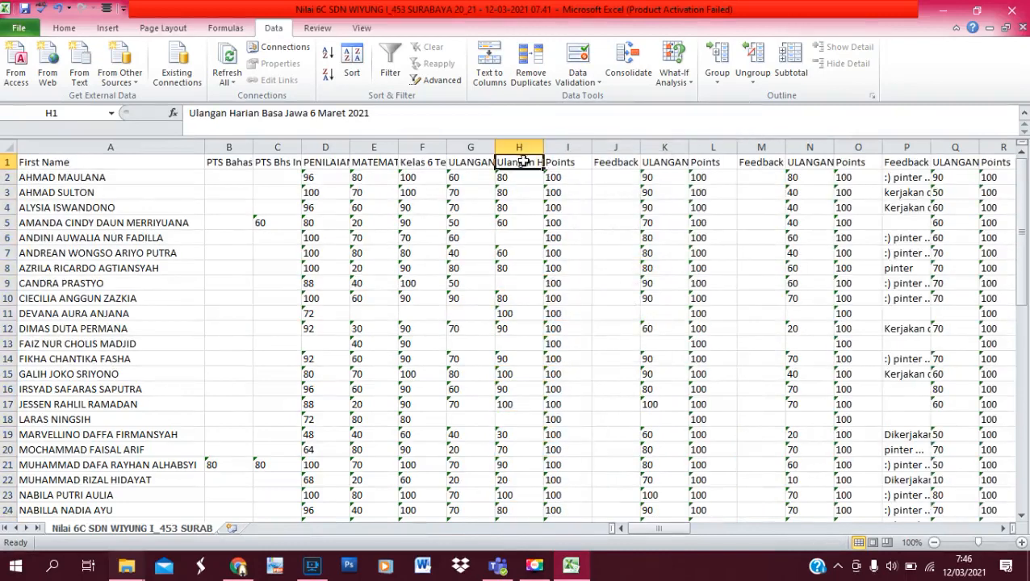
left_click(565, 163)
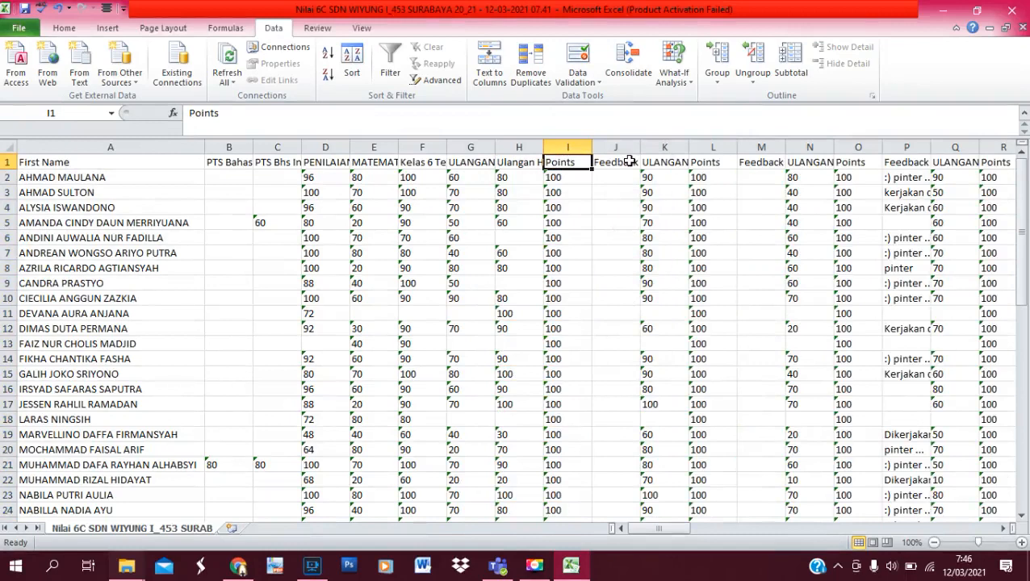
left_click_drag(628, 160, 654, 163)
left_click(655, 163)
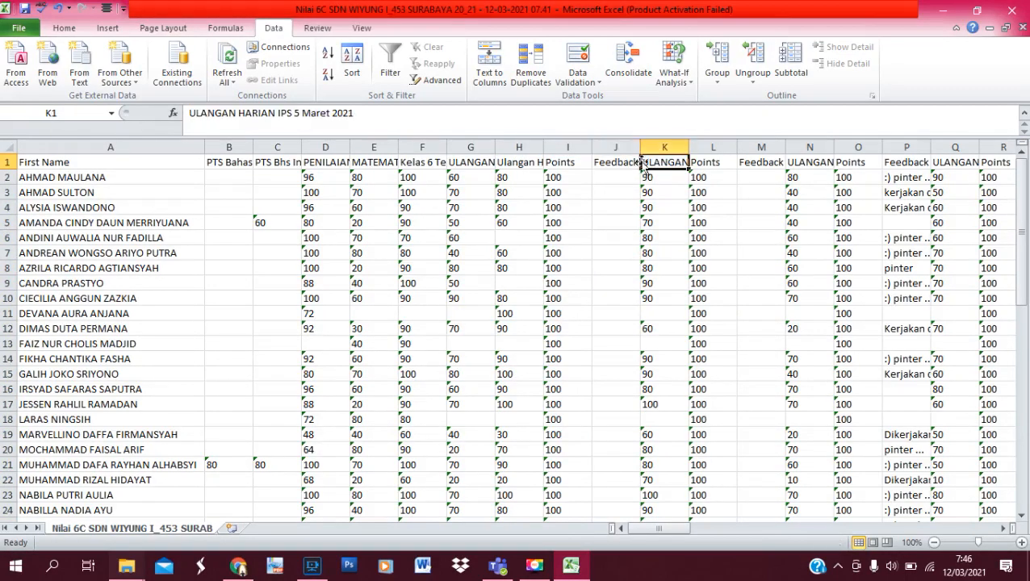
left_click(586, 143)
left_click_drag(587, 143, 613, 146)
right_click(604, 146)
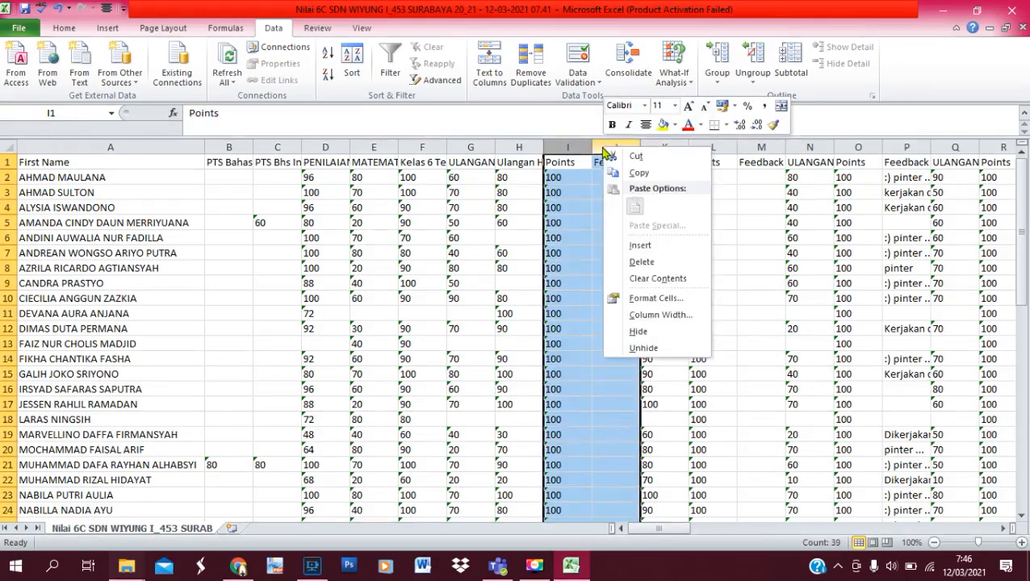
left_click(641, 262)
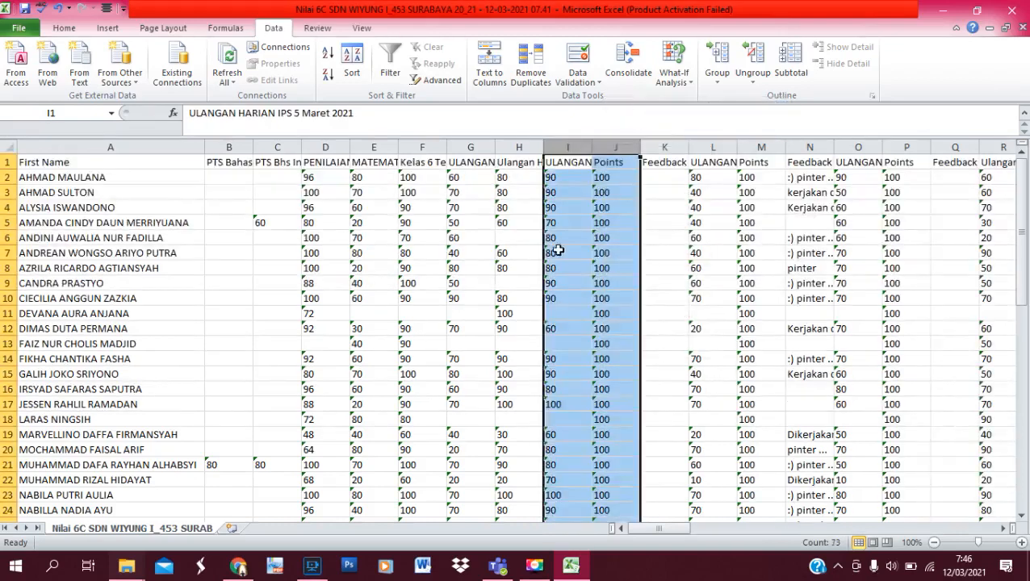
Make header row 1 several lines taller and wrap the text of the headings in A1:Q1
left_click(347, 253)
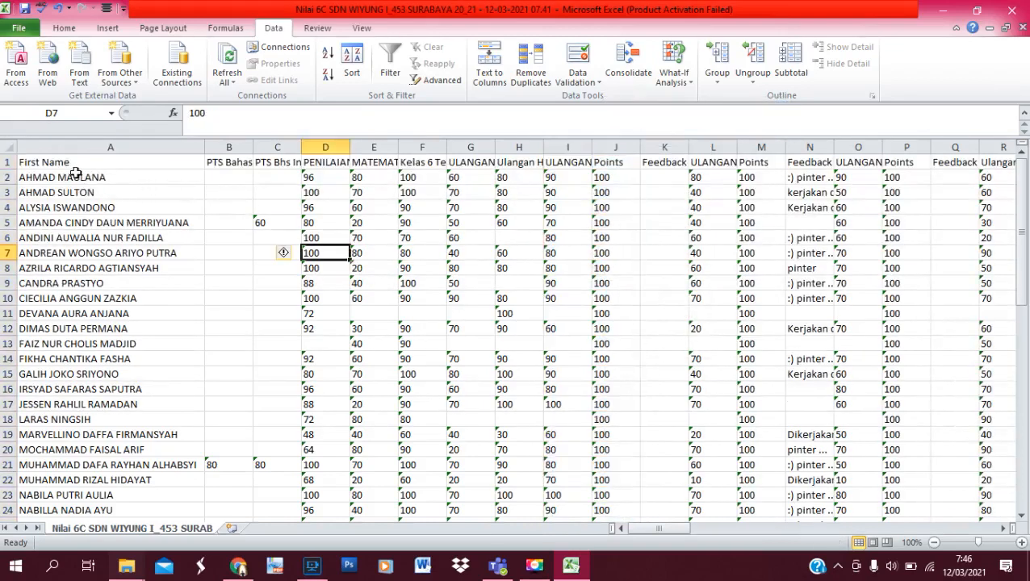
left_click_drag(10, 169, 4, 228)
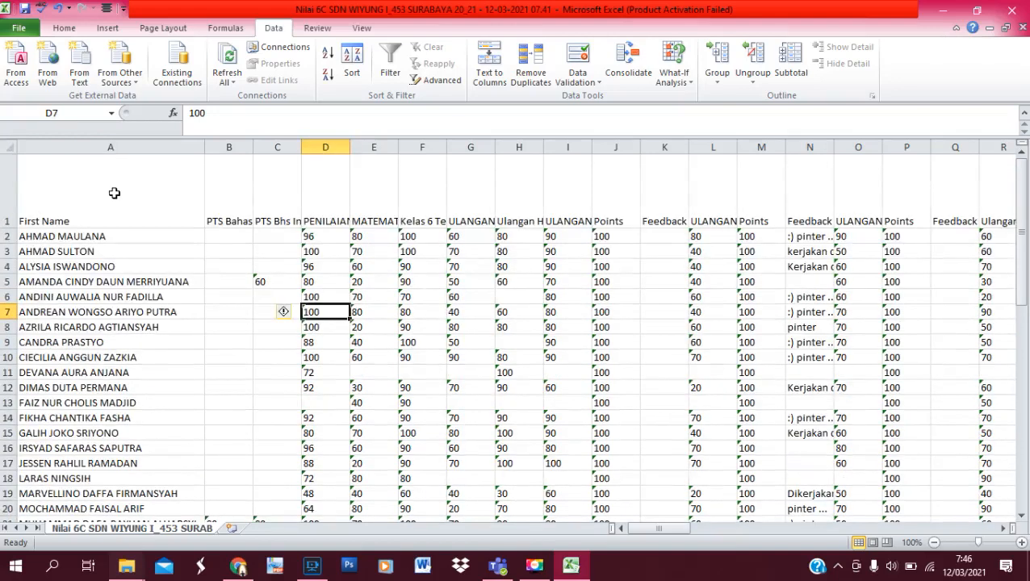
left_click_drag(64, 198, 930, 167)
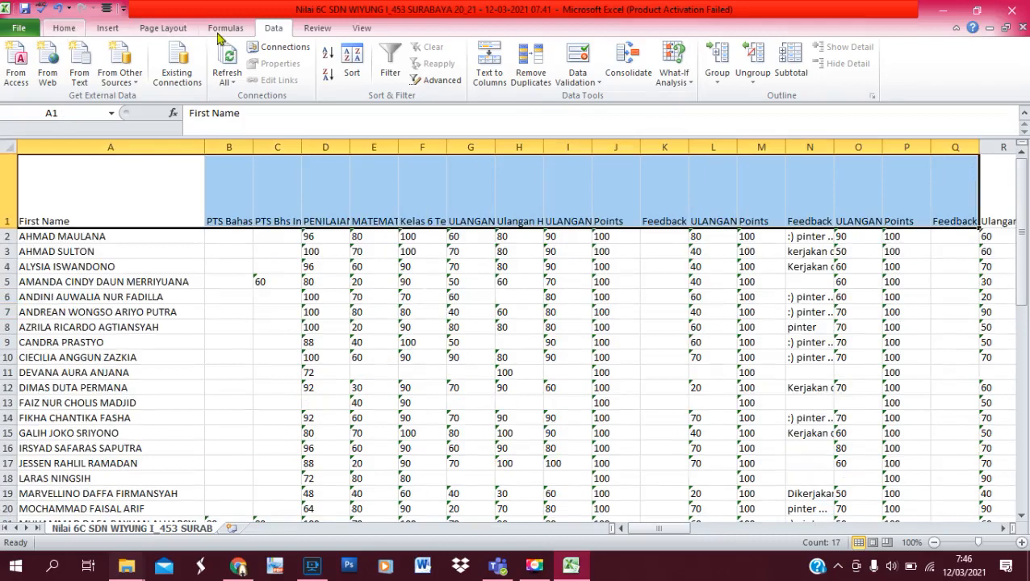
scroll(218, 36, "up", 4)
left_click(396, 54)
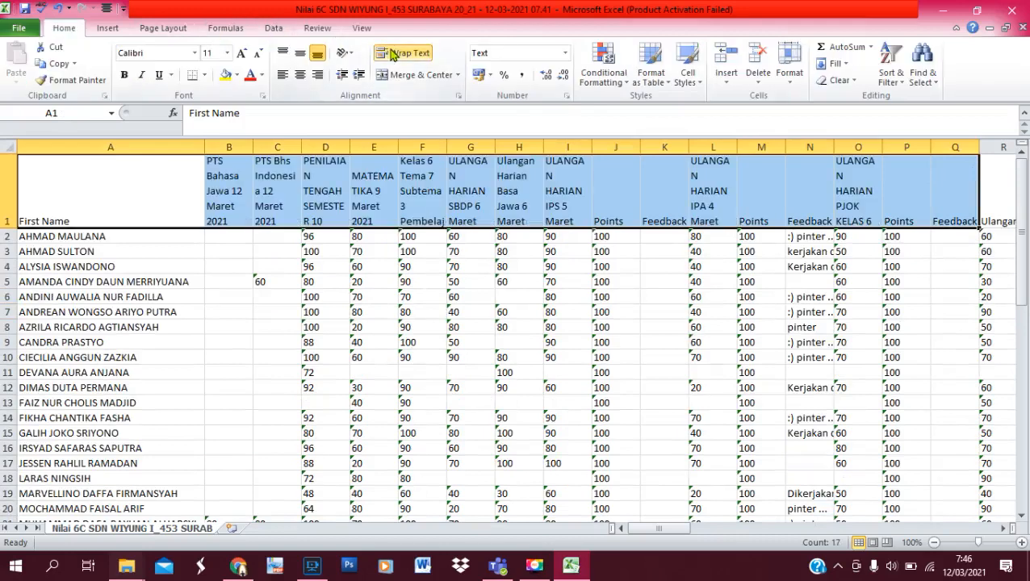
Centre the headings in A1:Q1 horizontally and vertically, and make row 1 slightly taller
left_click(299, 75)
left_click(301, 54)
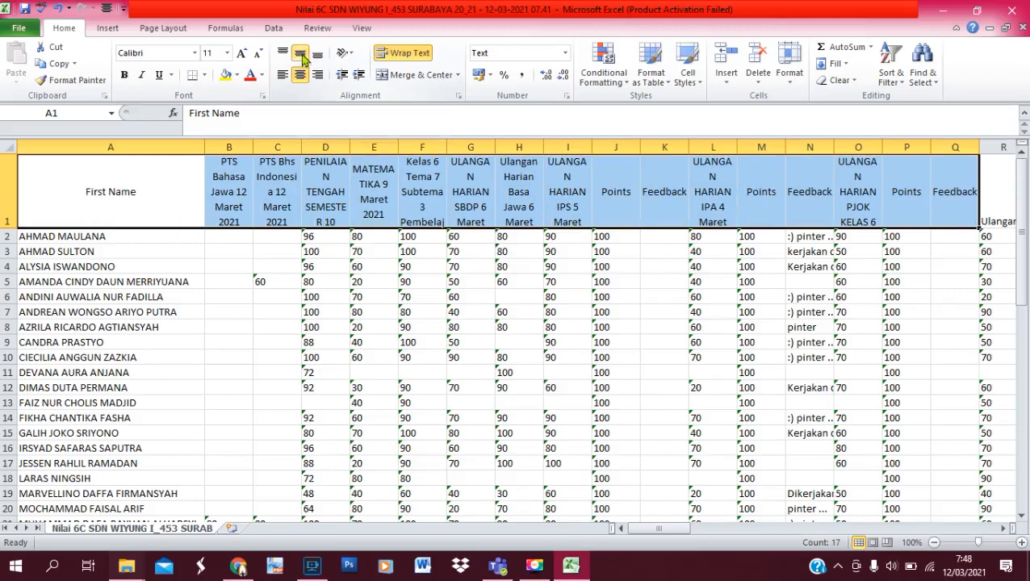
left_click(99, 295)
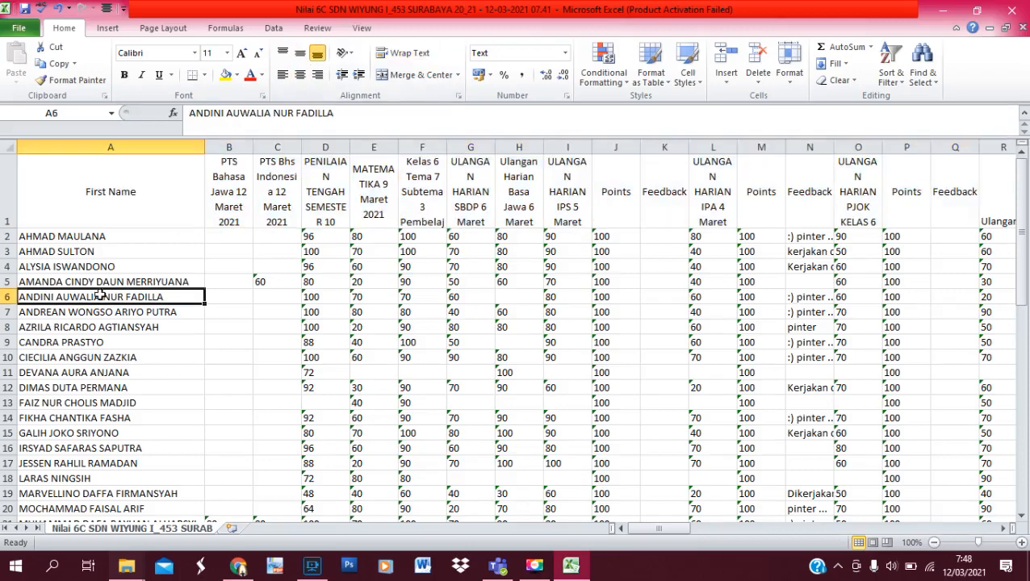
left_click_drag(13, 231, 13, 244)
Set the width of columns B to I, the kept assessment columns, to 9
left_click_drag(229, 144, 556, 147)
right_click(557, 147)
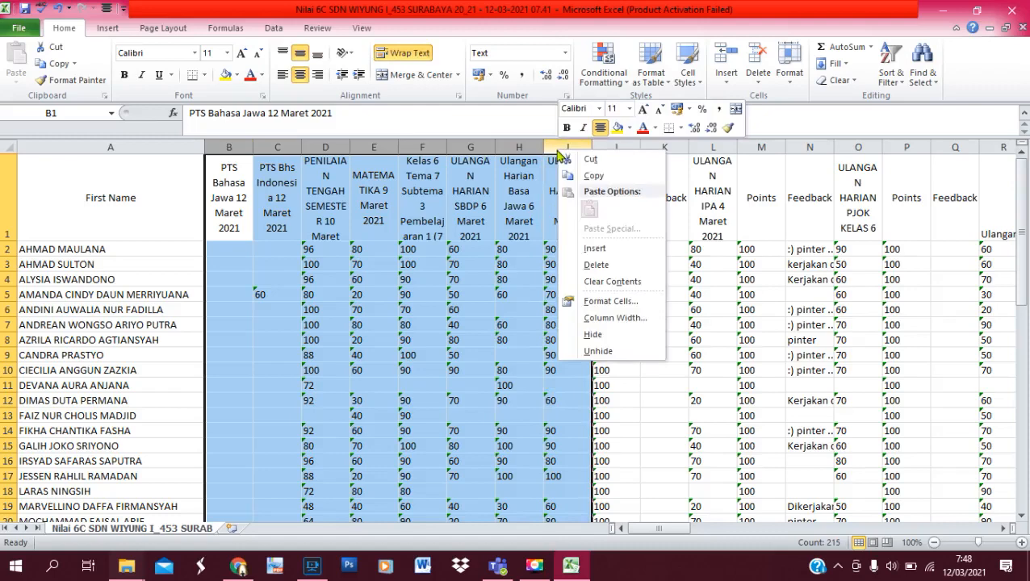
left_click(611, 318)
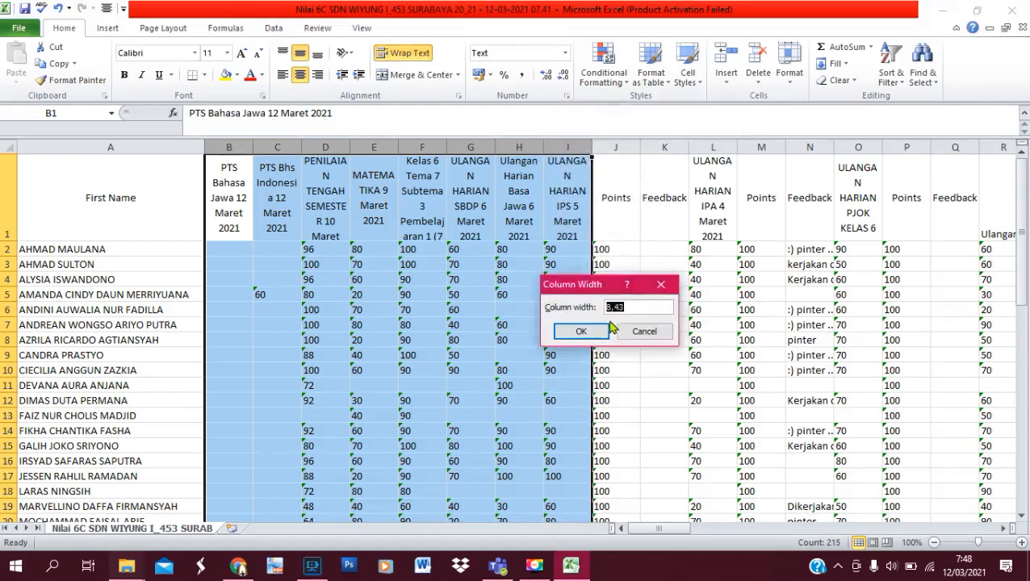
type("9")
left_click(580, 330)
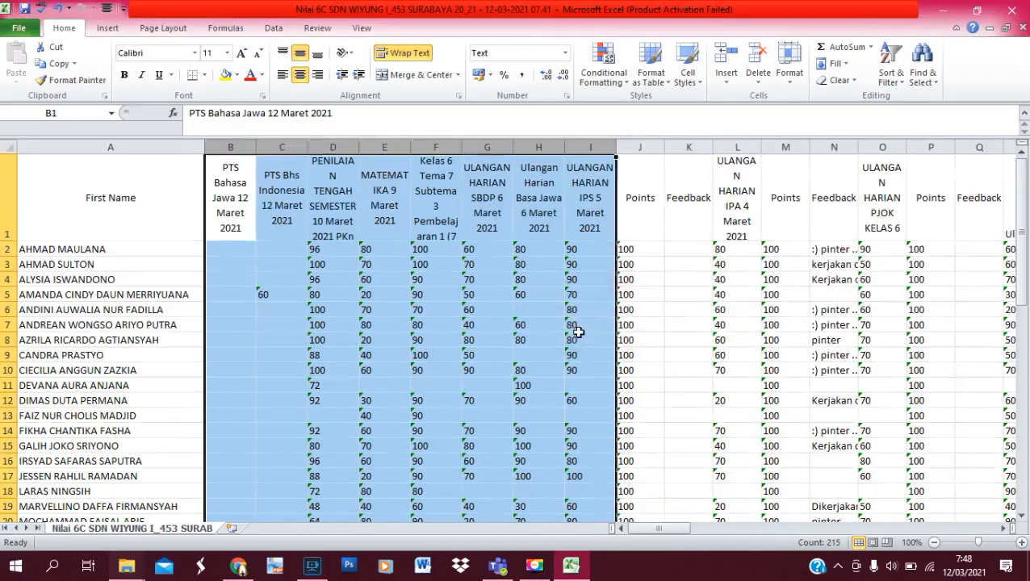
Delete columns J to CH, covering all remaining assessments, Points and Feedback after ULANGAN HARIAN IPS 5 Maret 2021
left_click(667, 281)
left_click_drag(642, 146, 1024, 131)
left_click_drag(559, 139, 295, 145)
right_click(297, 147)
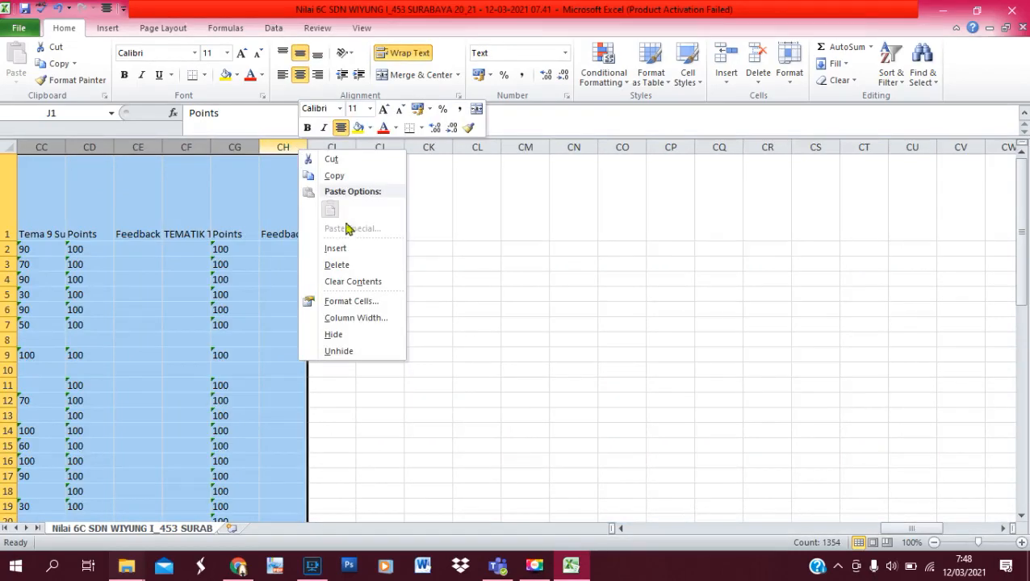
left_click(351, 264)
left_click(349, 263)
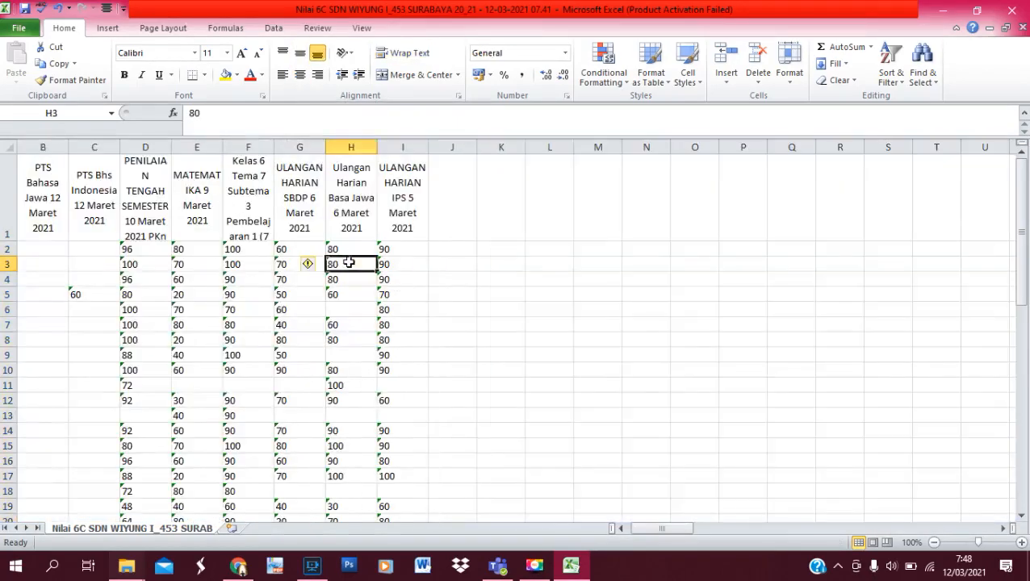
Centre the students' scores in B2:I38 horizontally and vertically
key("Left")
key("Left")
key("Left")
key("Left")
key("Left")
key("Left")
key("Left")
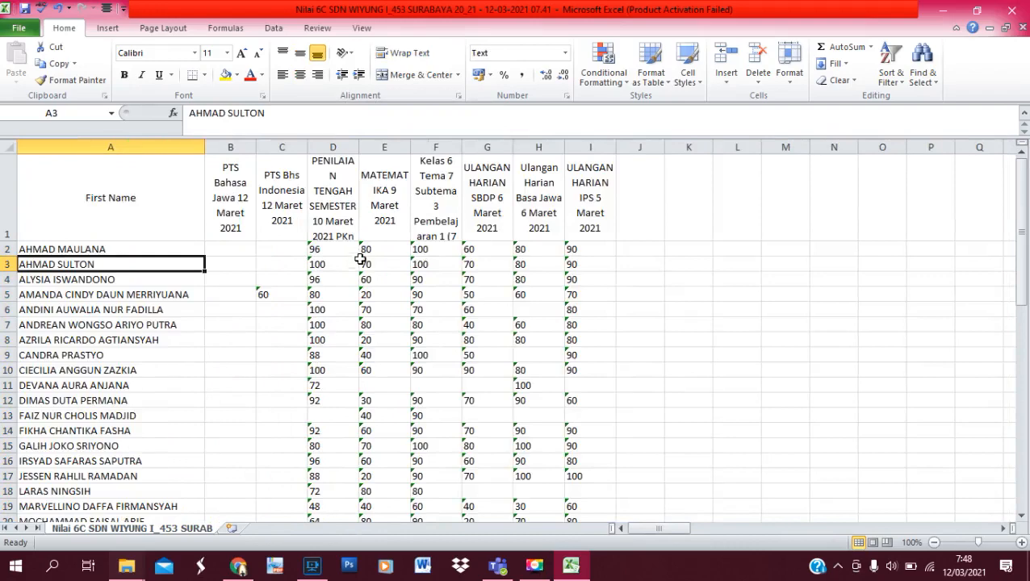
left_click_drag(254, 251, 571, 488)
left_click(304, 77)
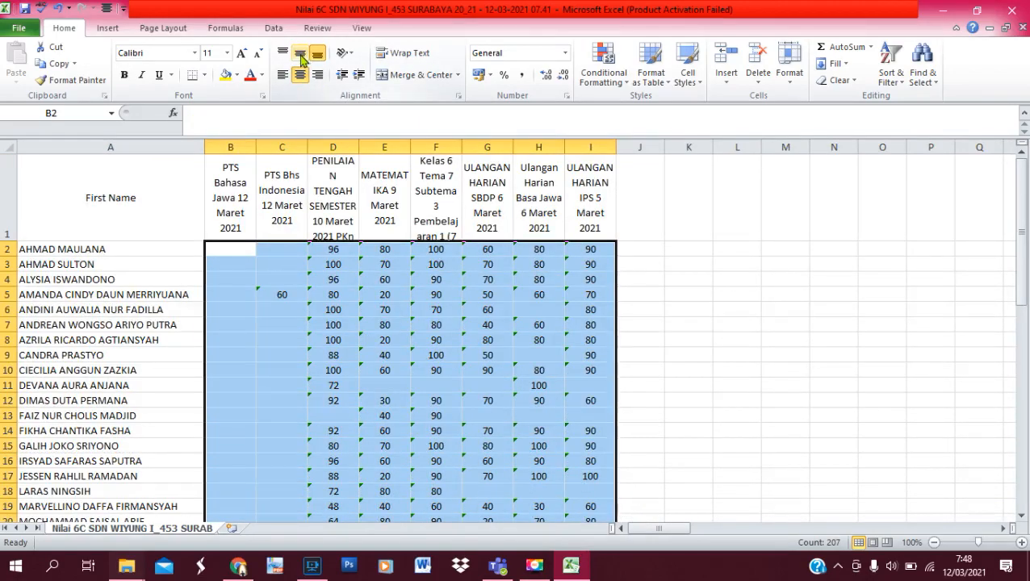
Apply all borders to the whole grade table, A1:I38
left_click_drag(73, 184, 585, 389)
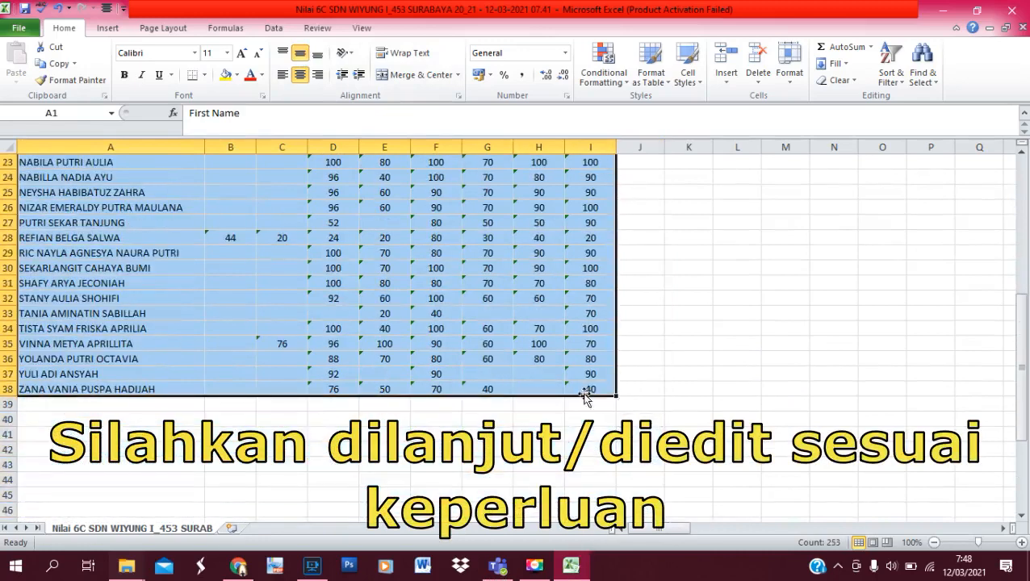
left_click(204, 75)
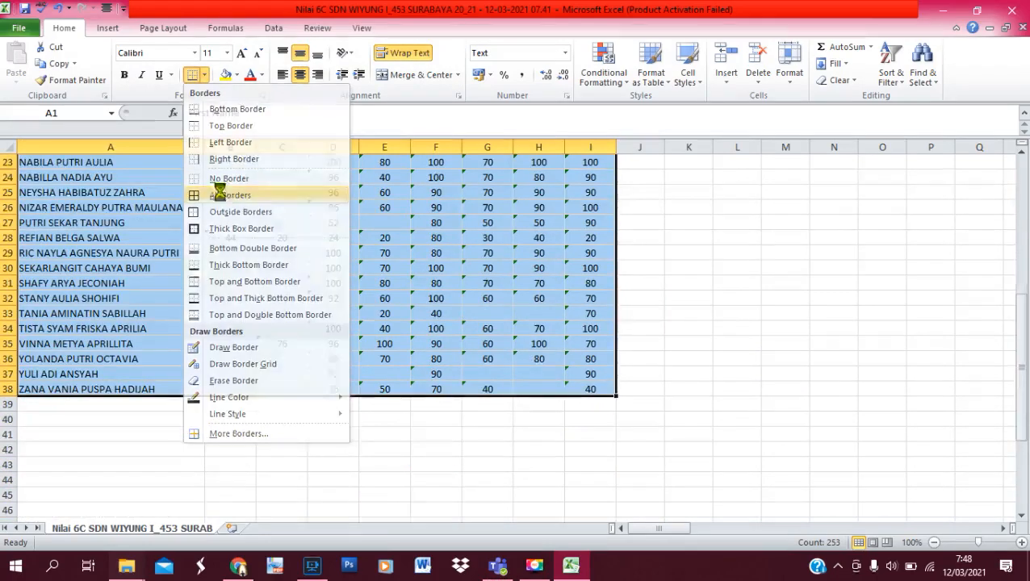
left_click(230, 196)
left_click(414, 279)
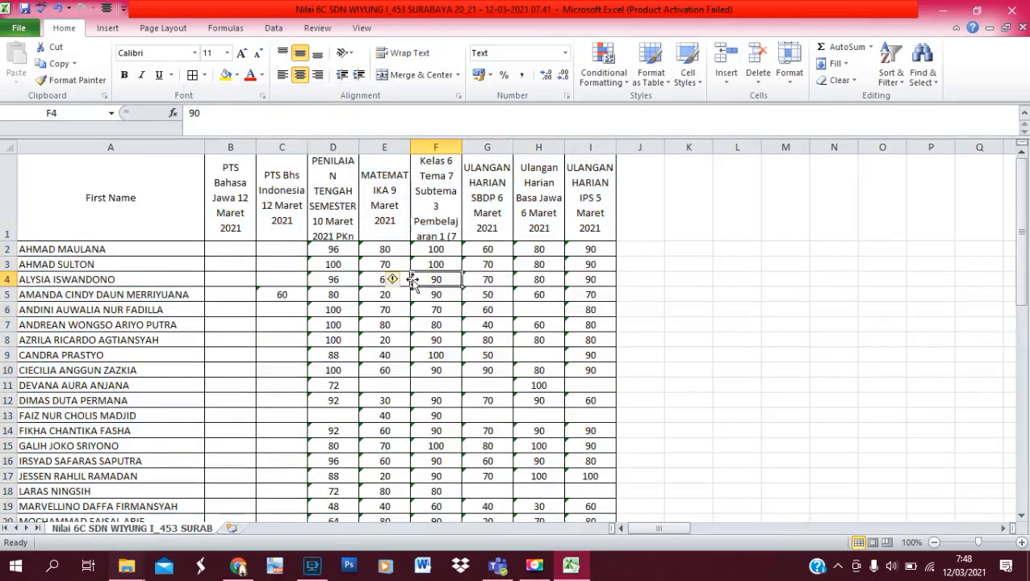